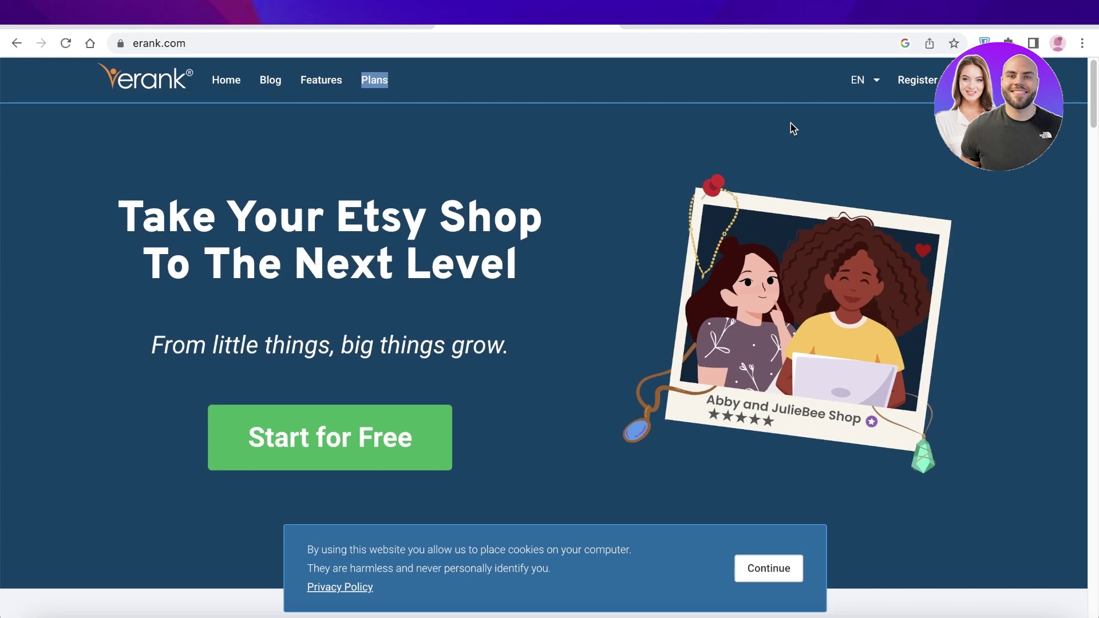
Look through the eRank homepage, examining the Etsy buying habits report, the offered features and the available plan prices
scroll(774, 180, "down", 3)
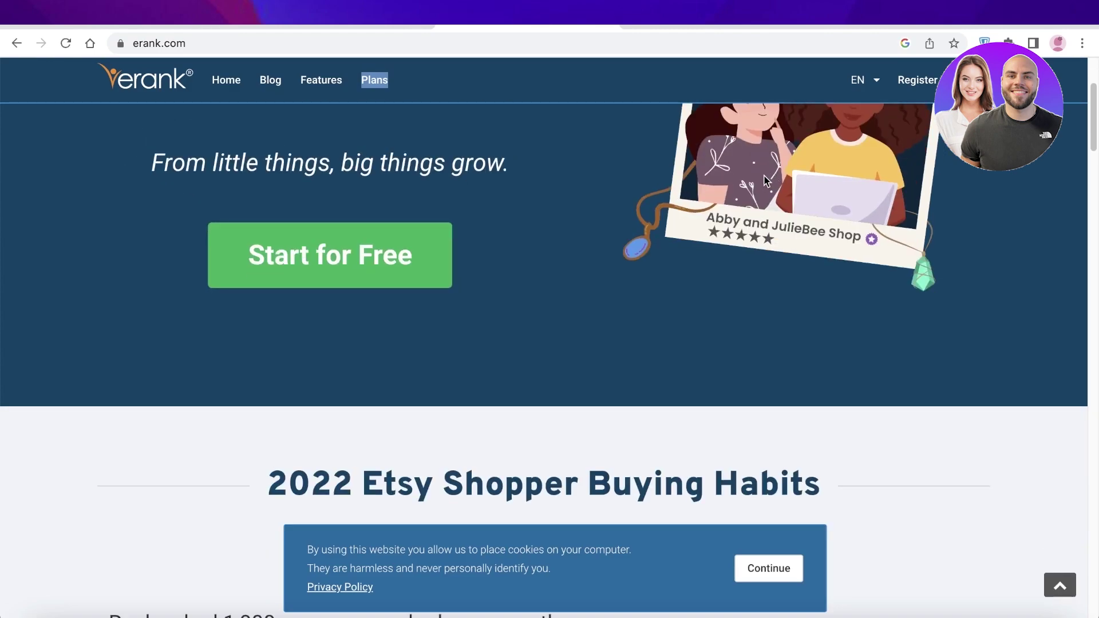
scroll(766, 179, "up", 3)
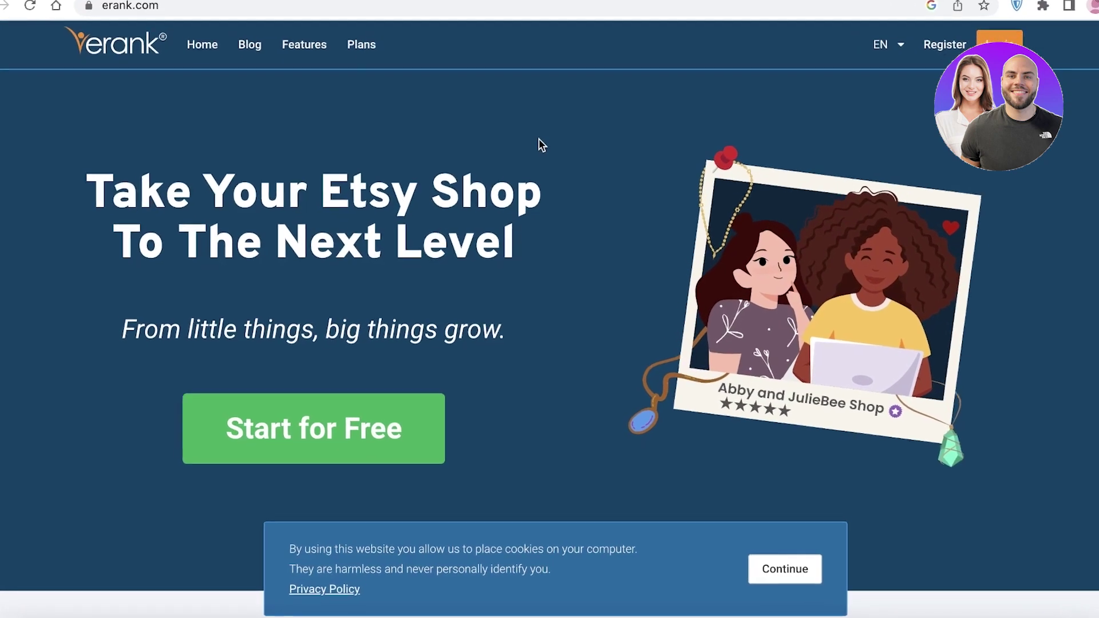
scroll(538, 126, "down", 3)
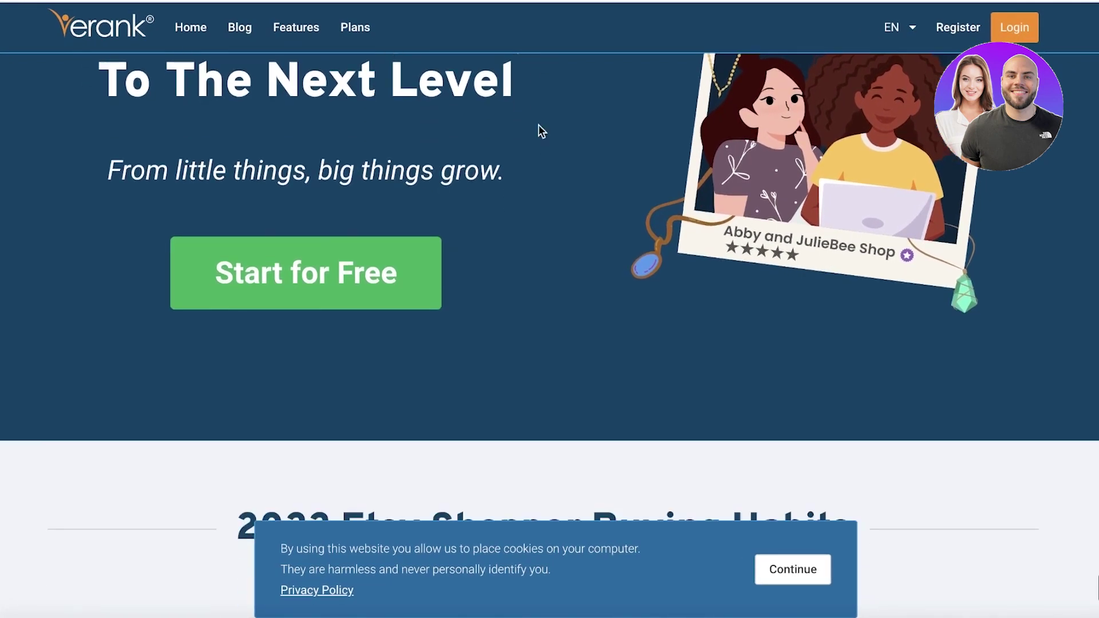
scroll(538, 125, "down", 2)
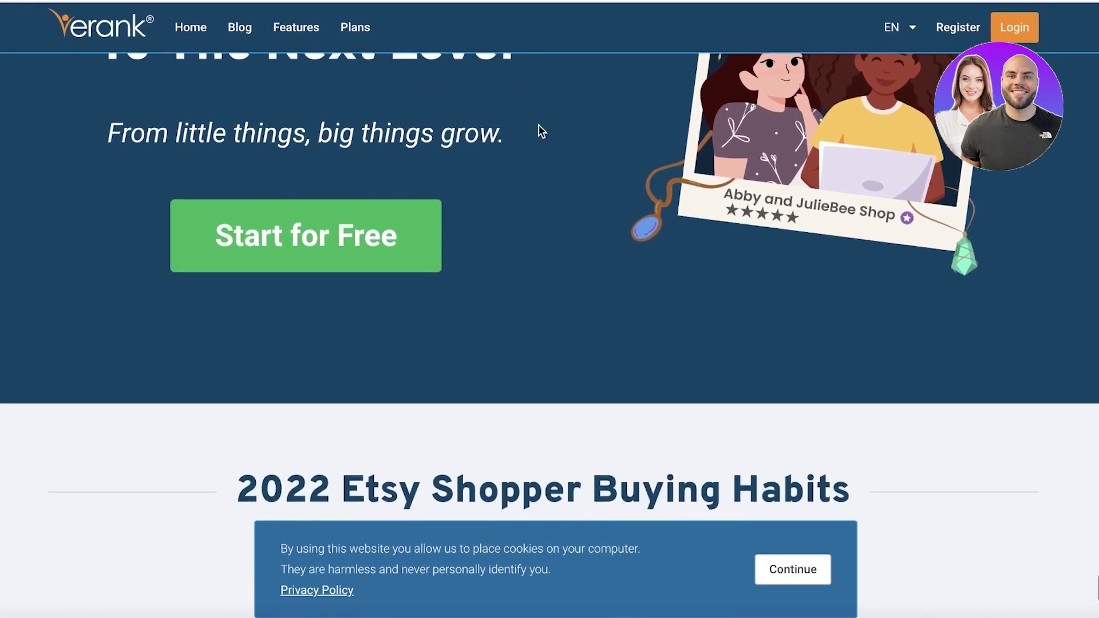
scroll(538, 124, "down", 5)
scroll(538, 125, "down", 3)
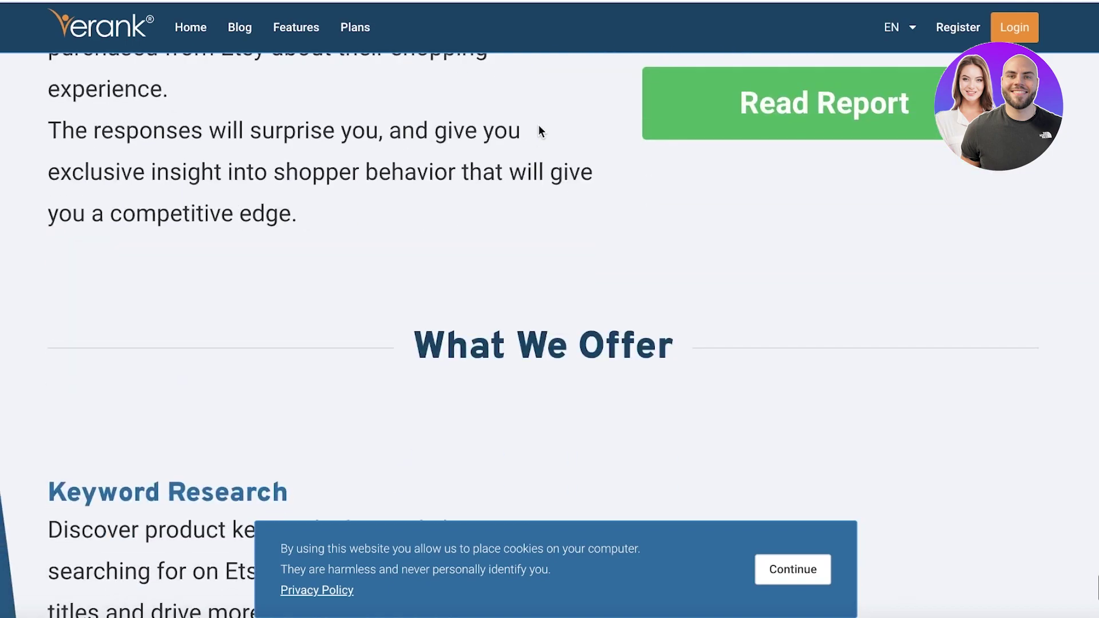
scroll(539, 125, "down", 7)
scroll(538, 125, "down", 7)
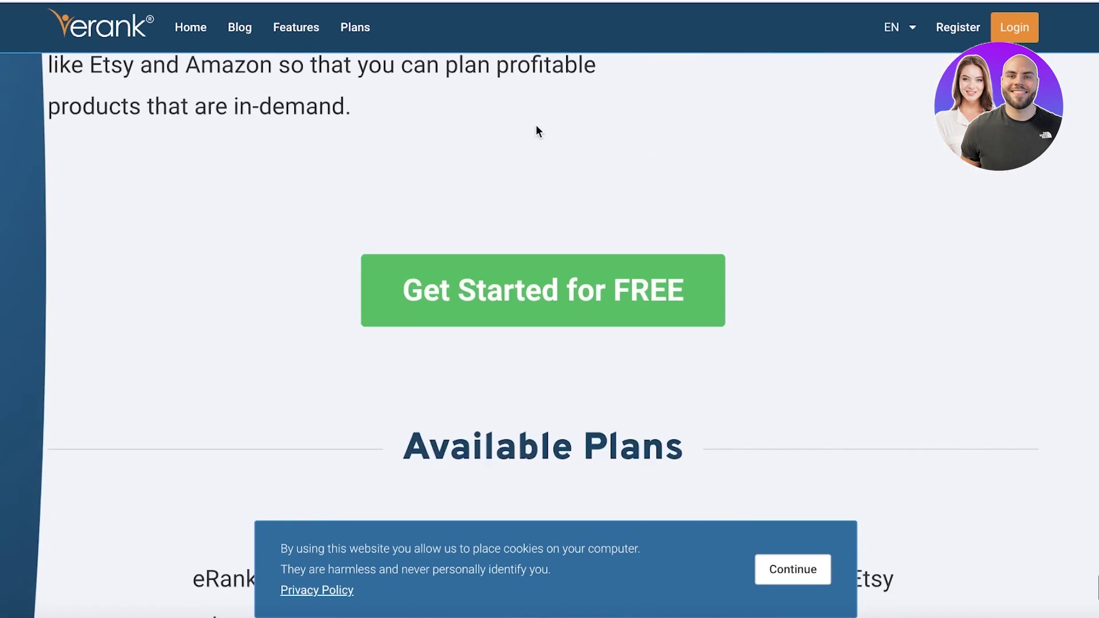
scroll(1090, 170, "down", 3)
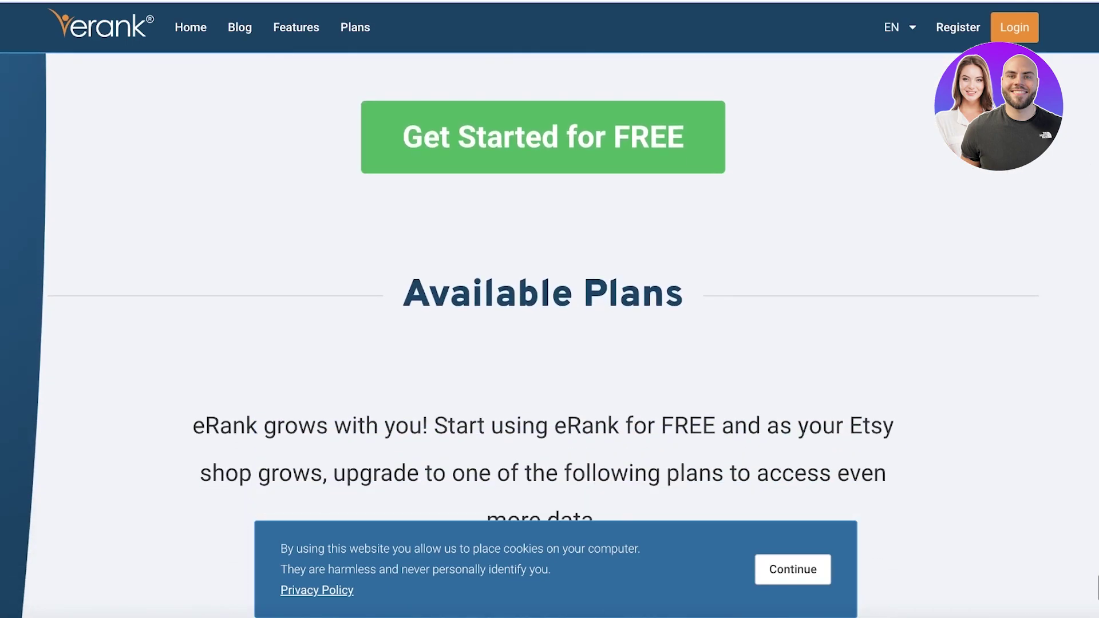
scroll(1090, 171, "down", 4)
scroll(1092, 185, "down", 2)
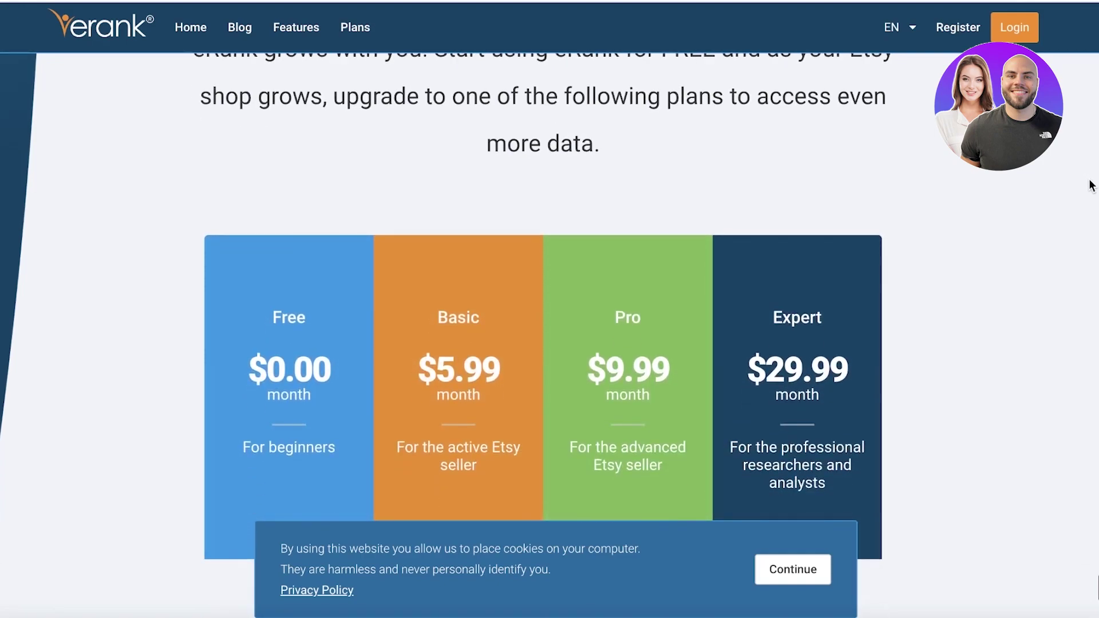
scroll(1091, 185, "down", 1)
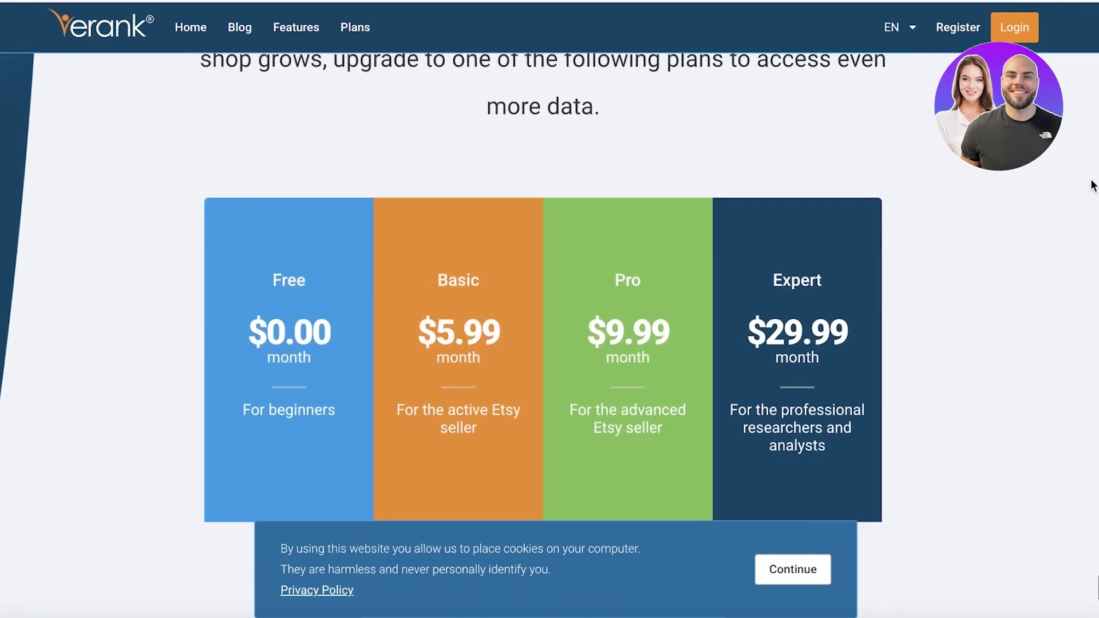
scroll(1094, 184, "down", 3)
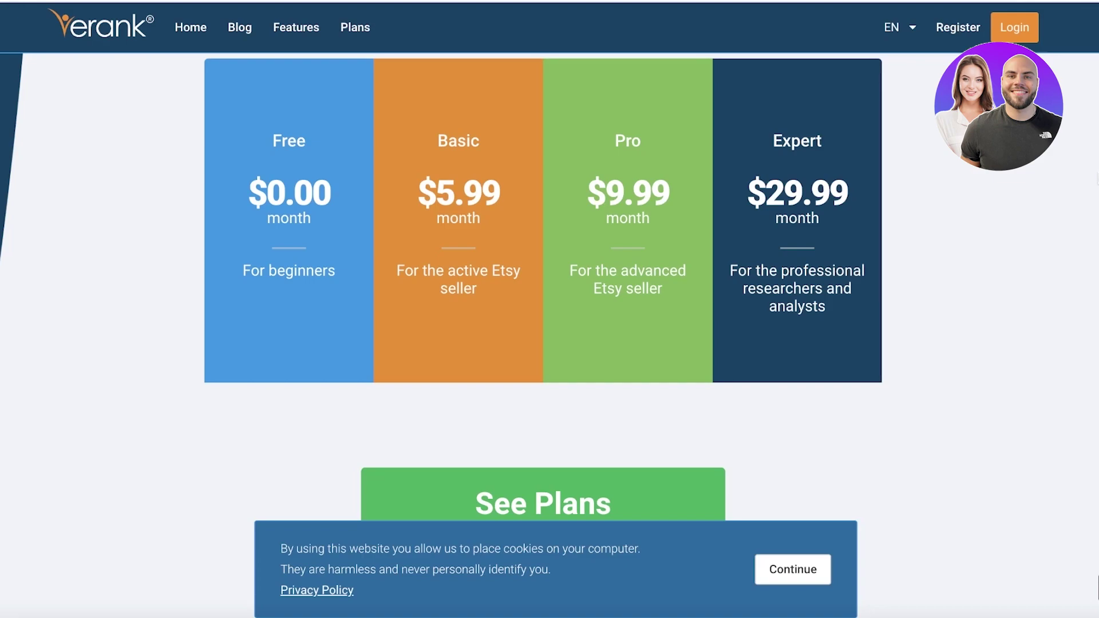
Examine the Marketplace Research tables for top Etsy sellers, top keywords and print on demand, returning to the homepage's start
scroll(1094, 183, "down", 15)
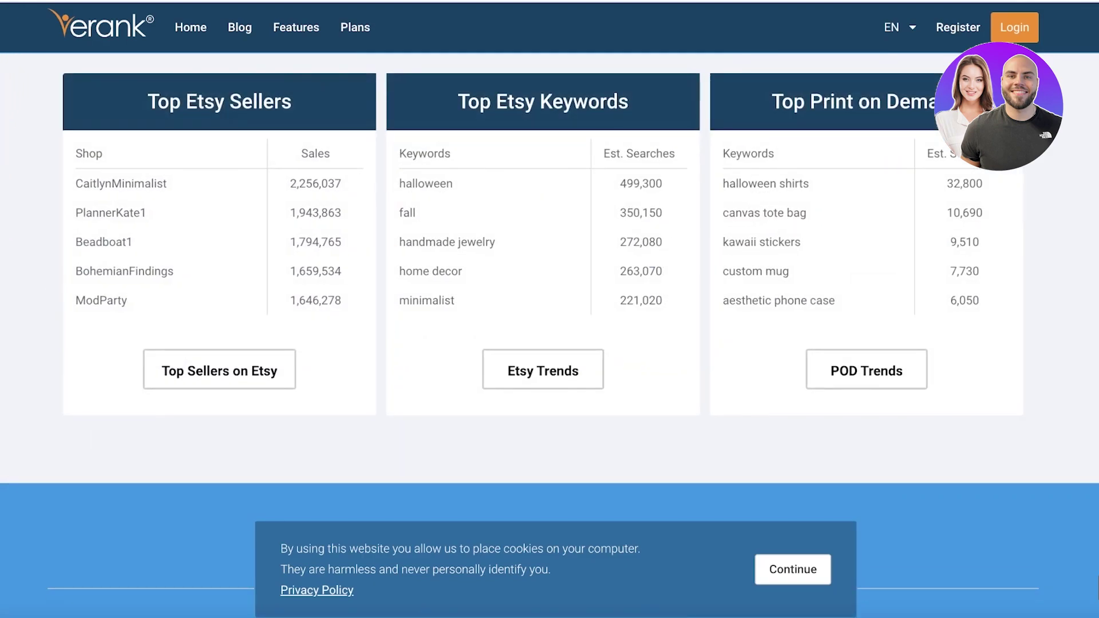
scroll(1055, 161, "up", 5)
scroll(1055, 160, "down", 2)
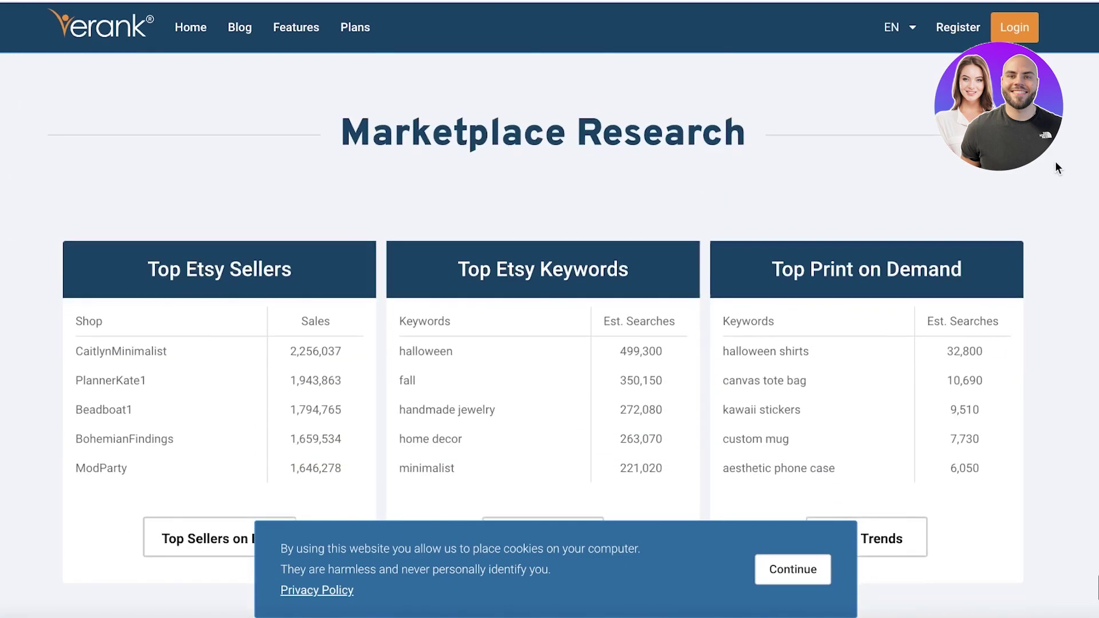
scroll(1056, 160, "down", 2)
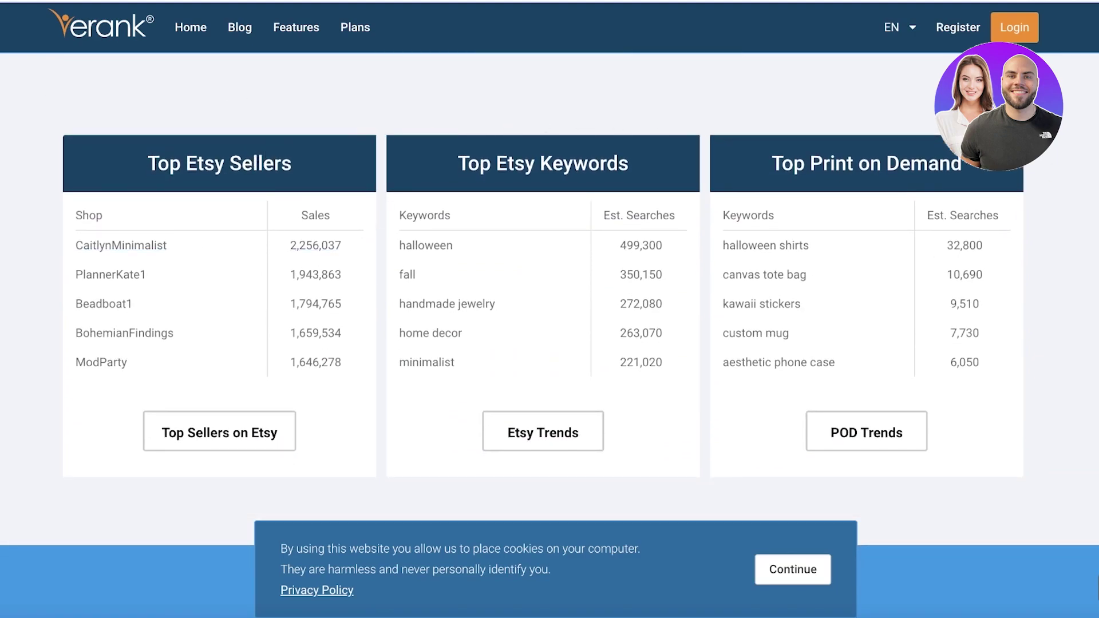
scroll(517, 375, "up", 15)
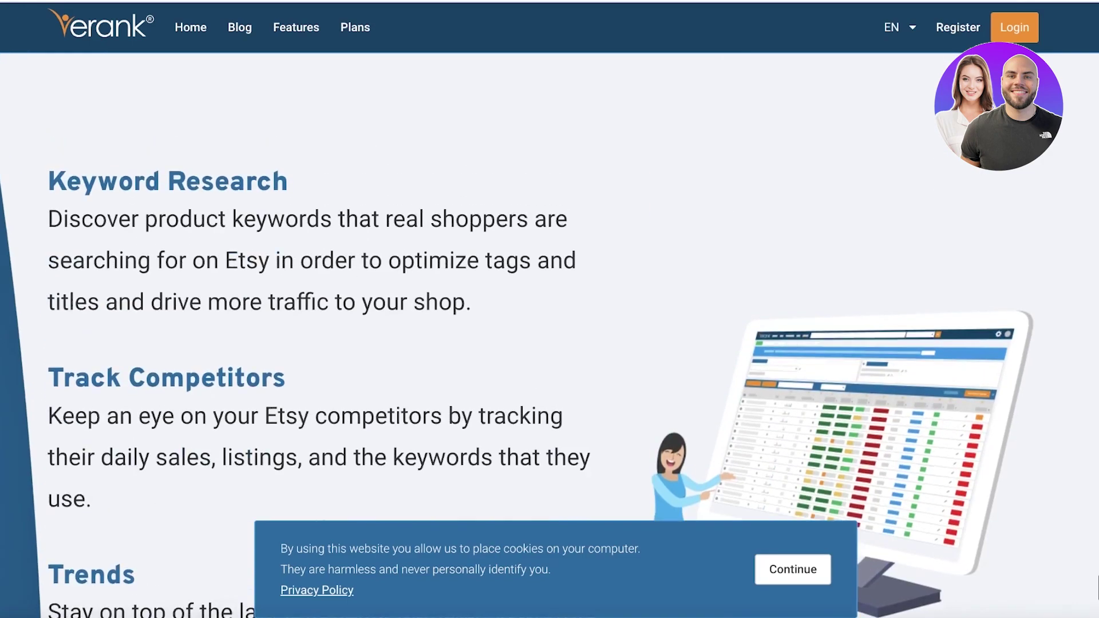
scroll(549, 335, "up", 10)
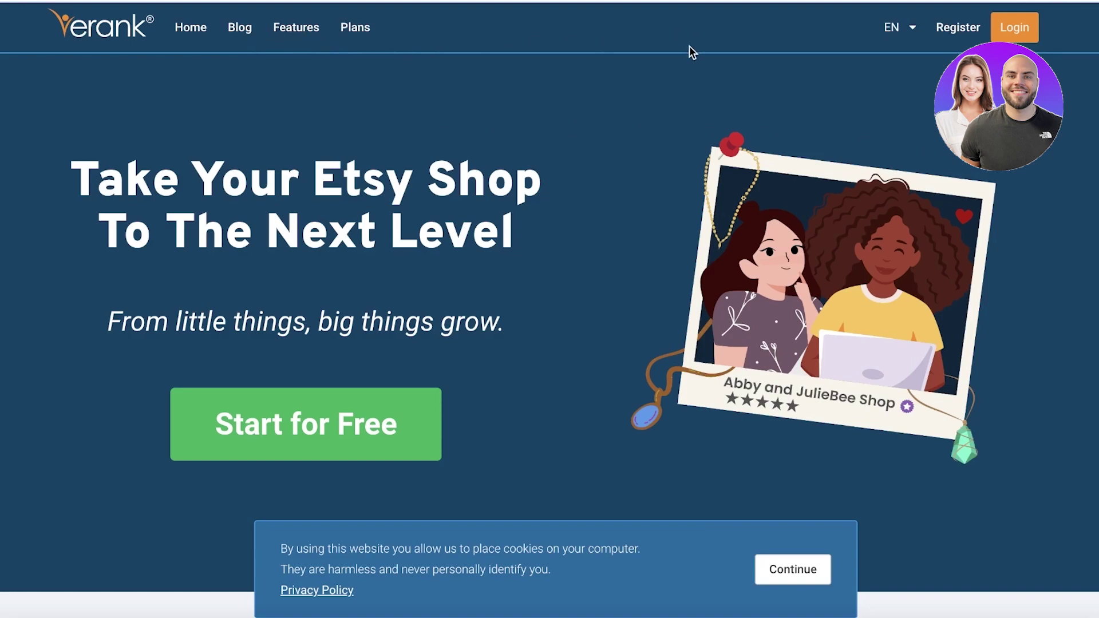
Open the eRank plans page and accept the cookie notice
left_click(355, 27)
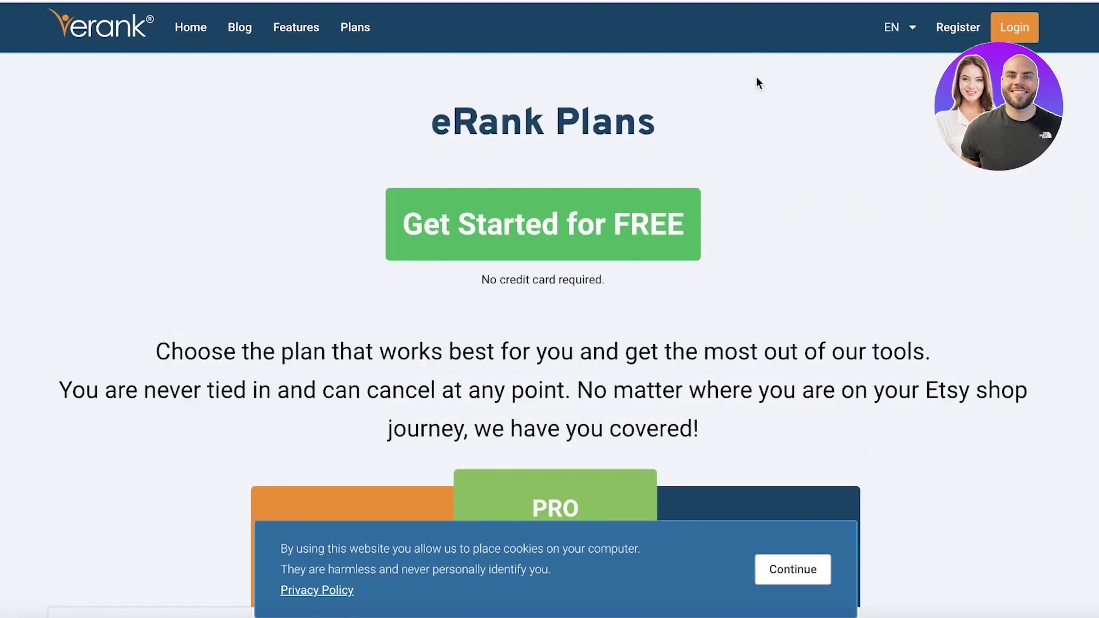
left_click(803, 564)
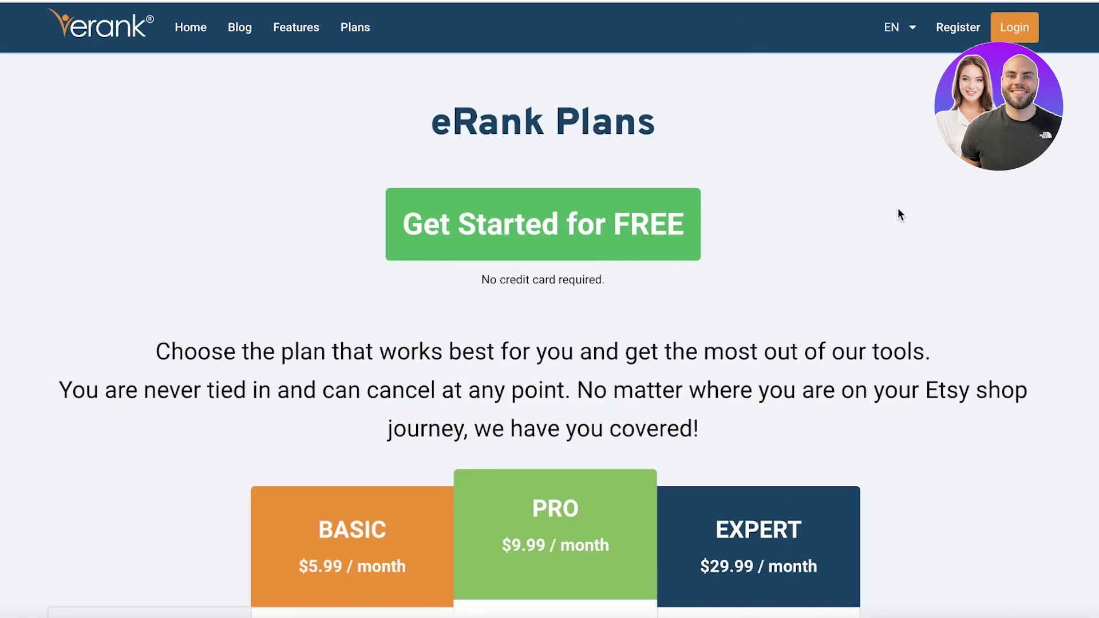
Compare the features, lookup limits and monthly prices of the Basic, Pro and Expert plans in the comparison table
scroll(899, 209, "down", 3)
scroll(902, 204, "up", 3)
scroll(901, 204, "down", 3)
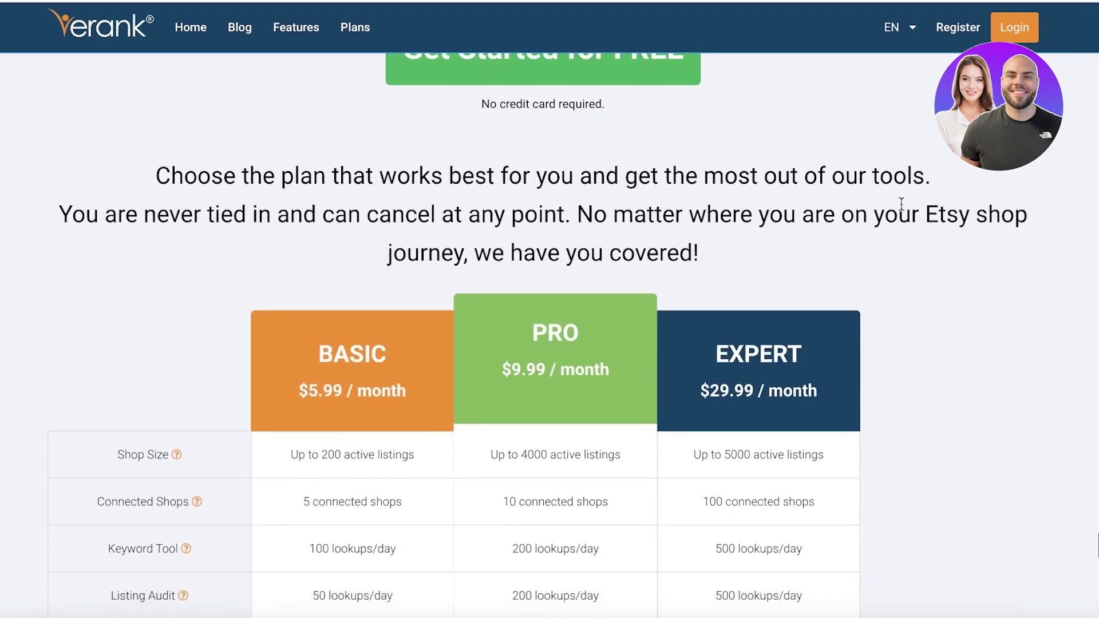
scroll(792, 202, "down", 3)
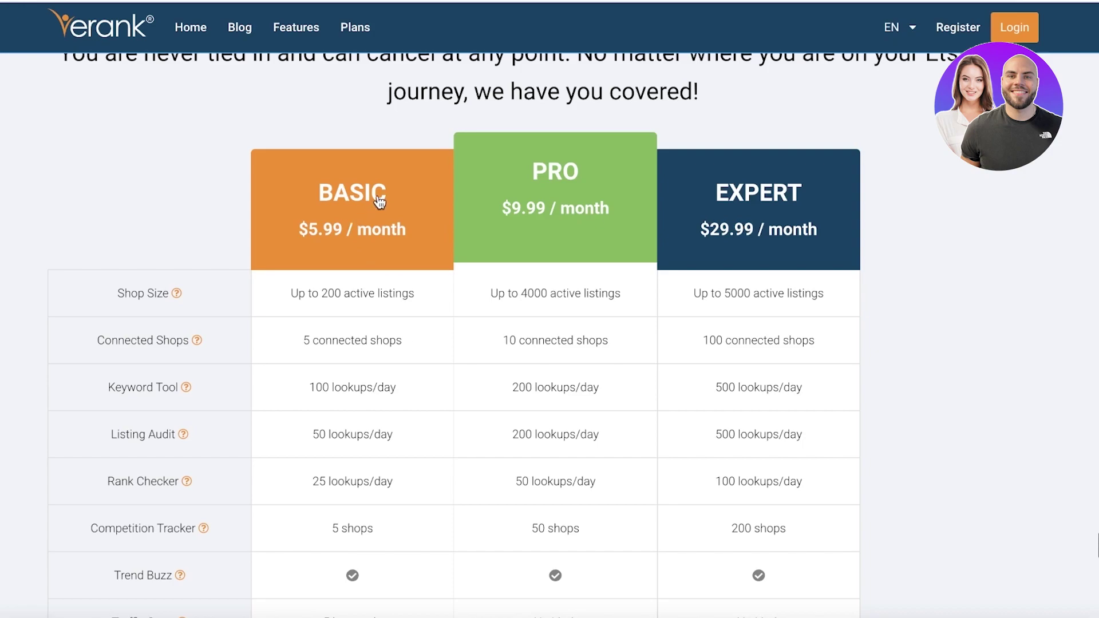
scroll(379, 200, "down", 3)
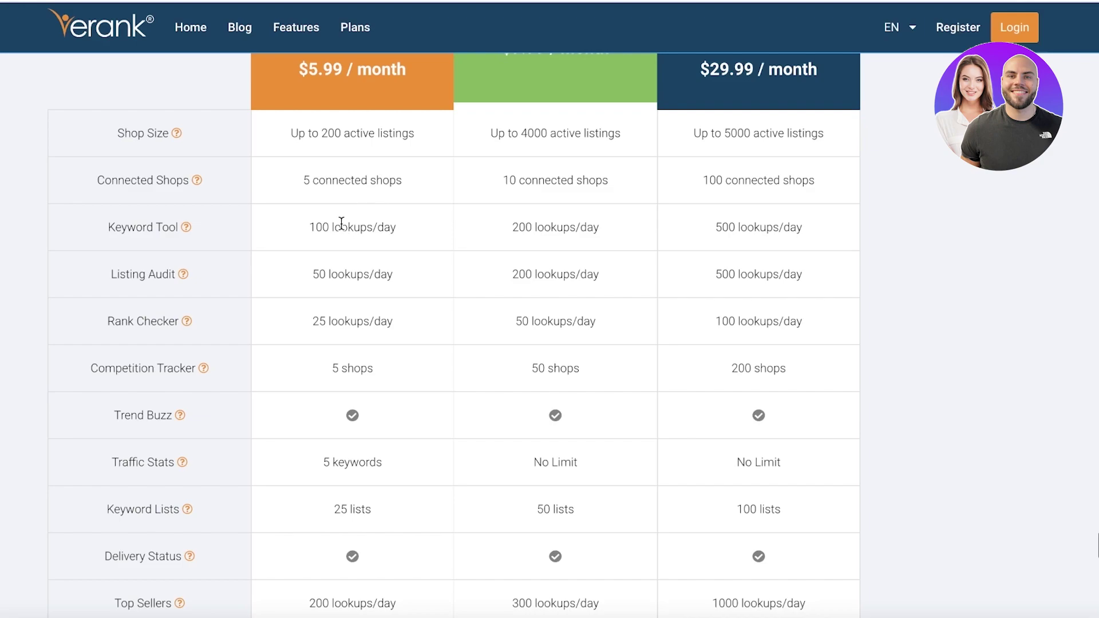
scroll(341, 224, "down", 2)
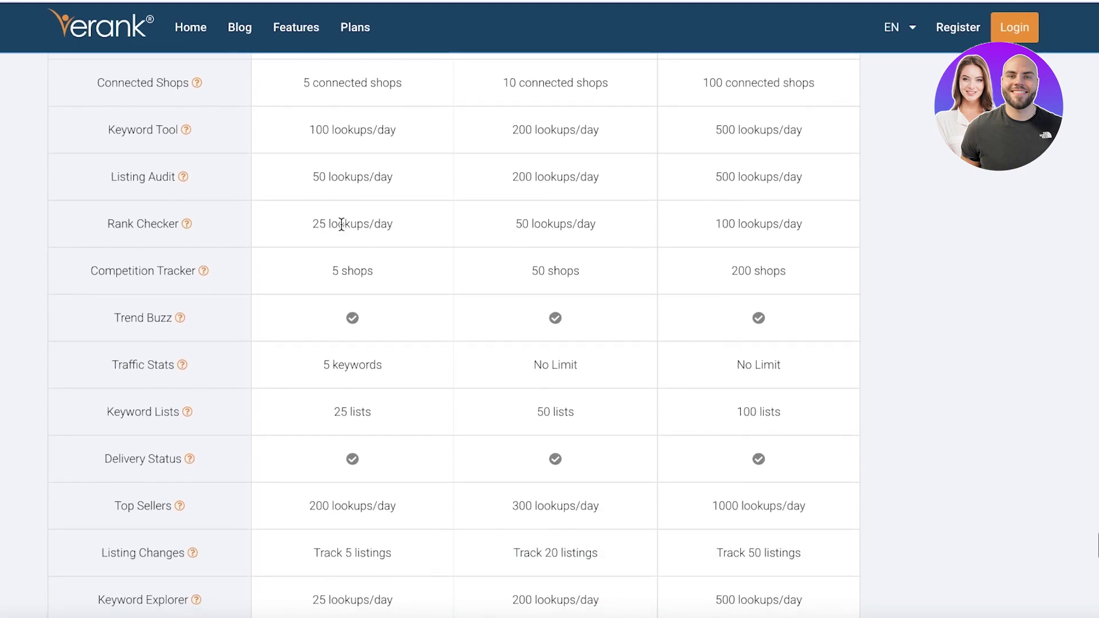
scroll(341, 224, "down", 1)
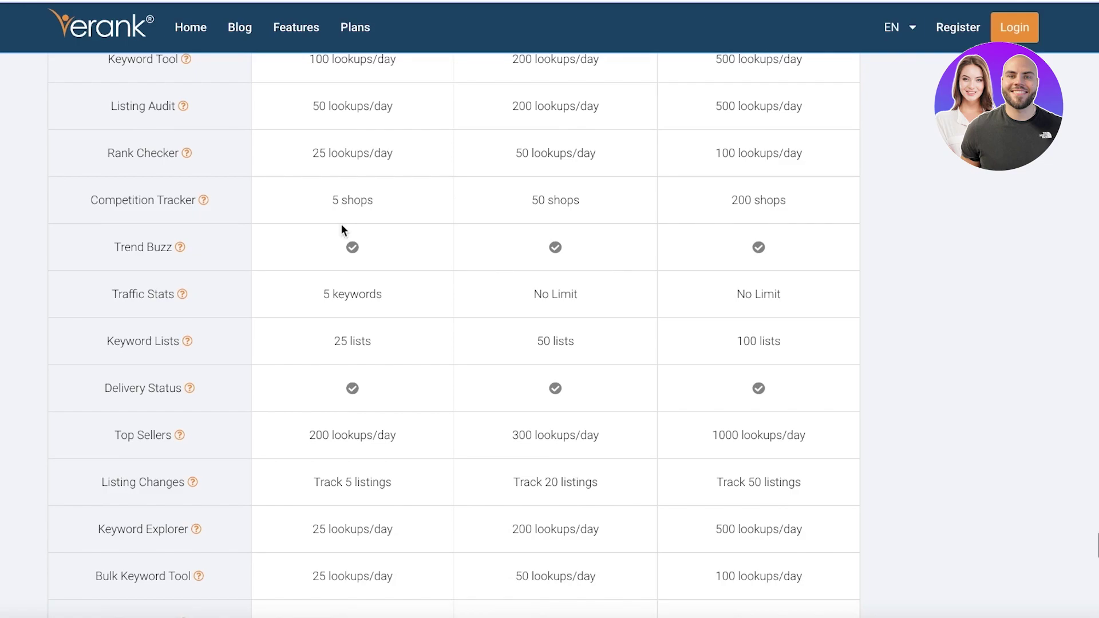
scroll(341, 224, "down", 2)
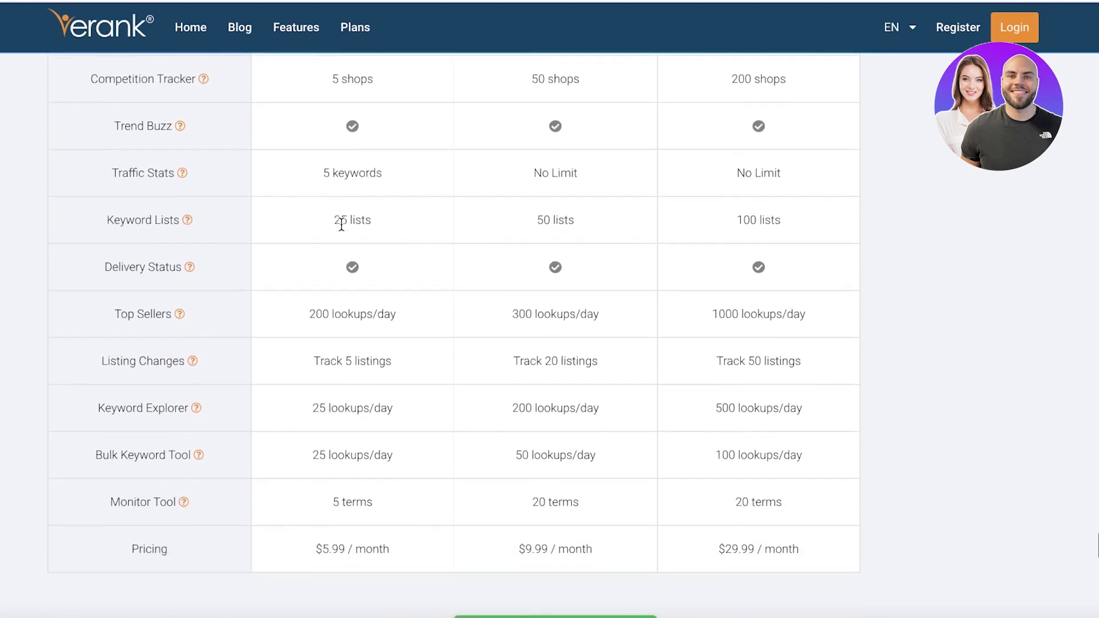
scroll(341, 225, "down", 2)
scroll(342, 224, "up", 15)
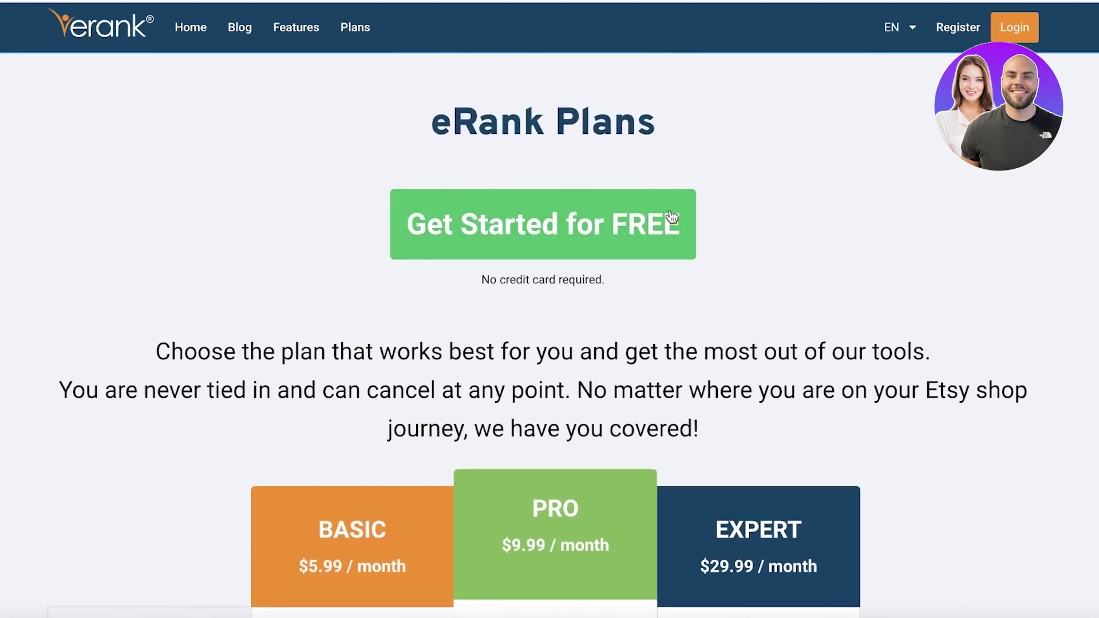
scroll(678, 207, "down", 10)
scroll(680, 207, "up", 4)
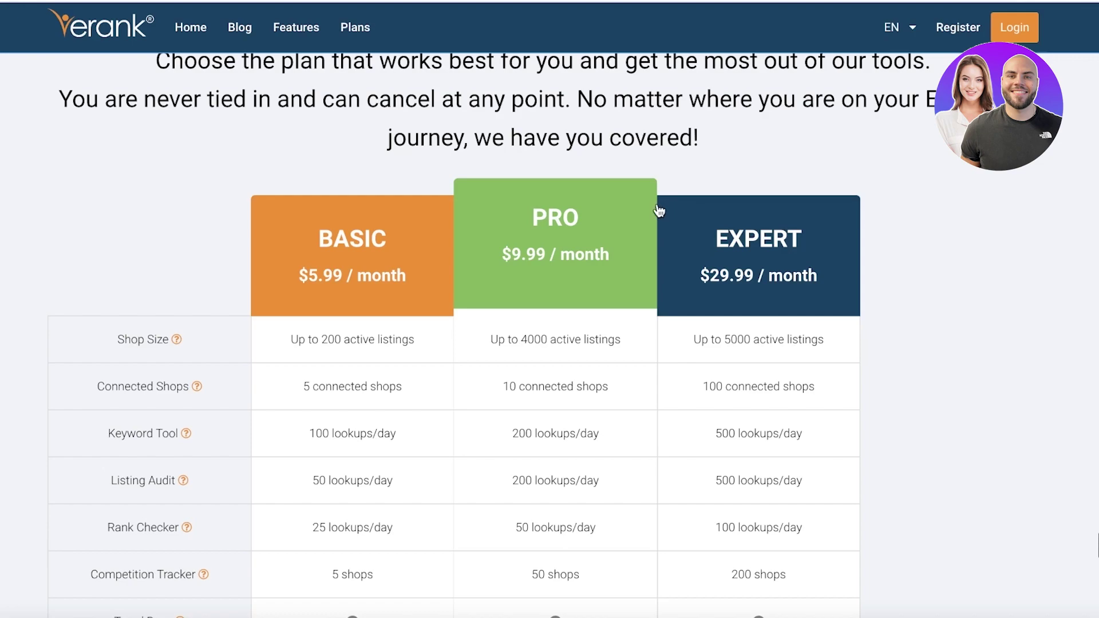
scroll(655, 214, "down", 15)
scroll(655, 214, "up", 17)
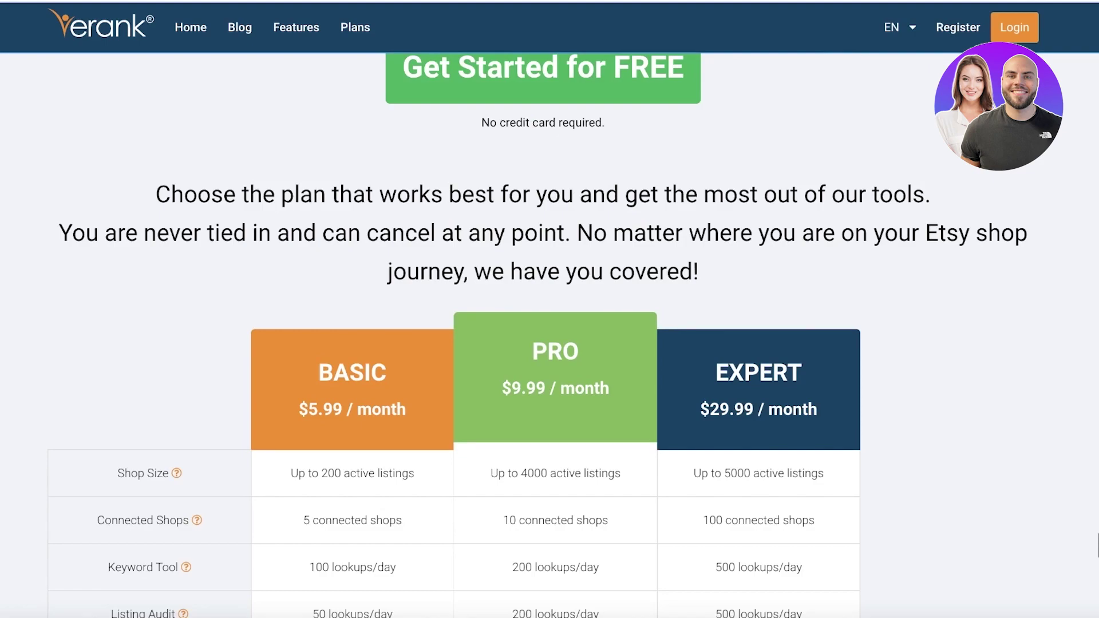
scroll(550, 343, "down", 3)
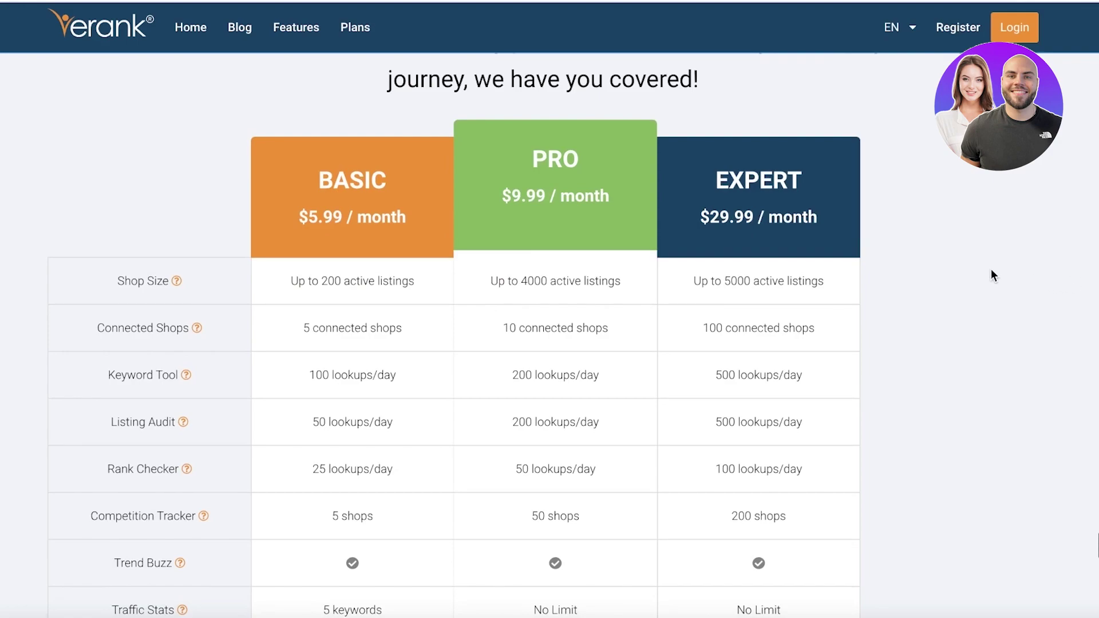
scroll(875, 286, "down", 4)
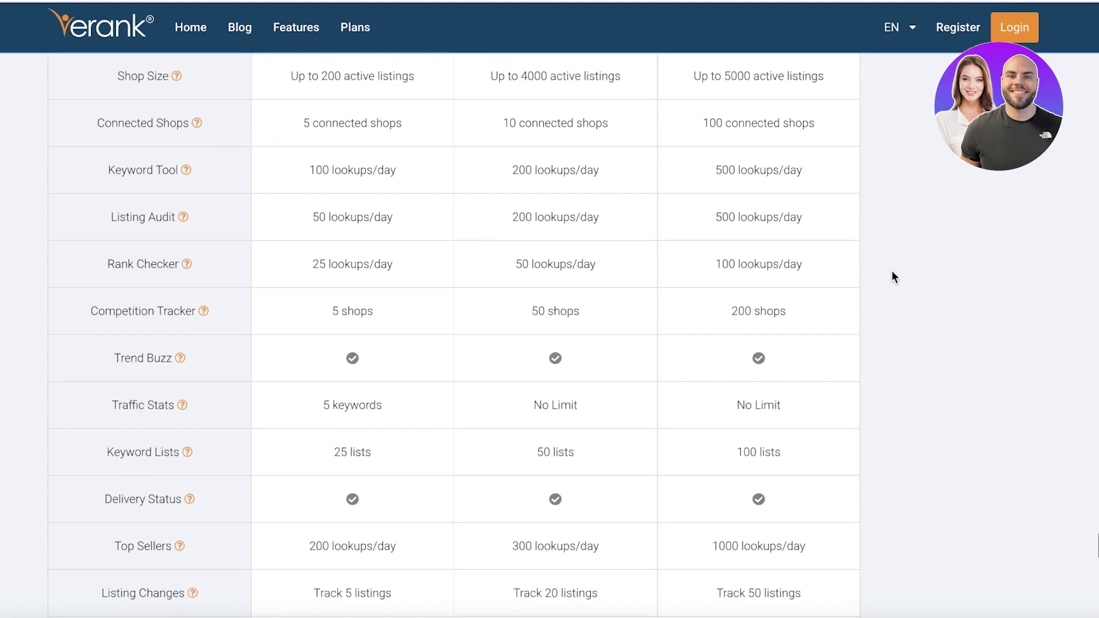
scroll(893, 275, "down", 2)
scroll(477, 183, "up", 10)
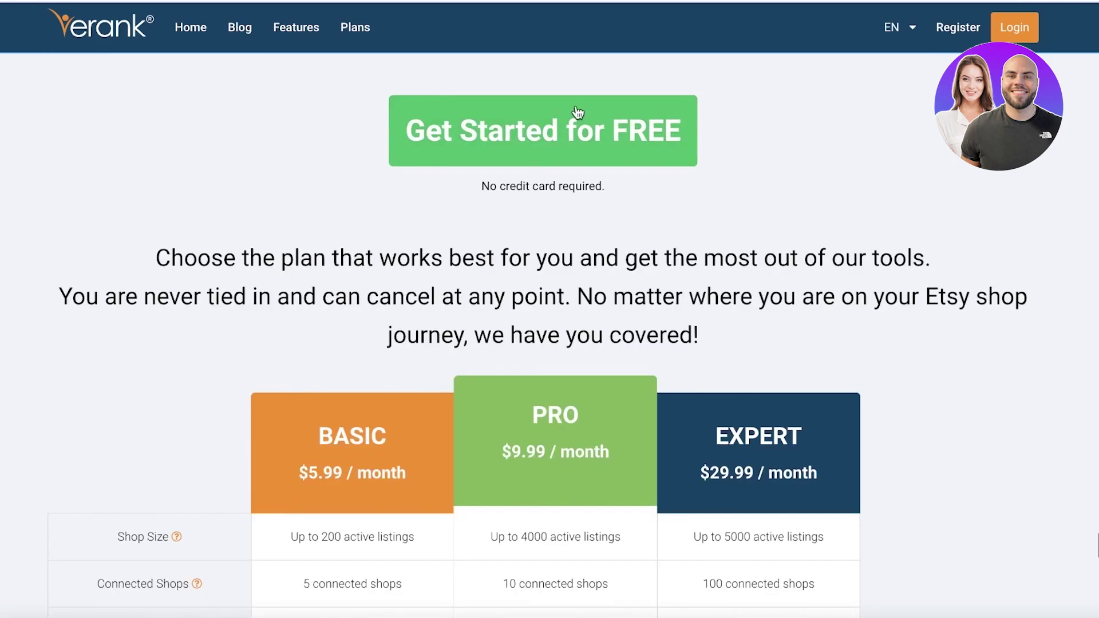
Register for the free plan with the completed sign-up form and decline to save the password in the browser
left_click(563, 141)
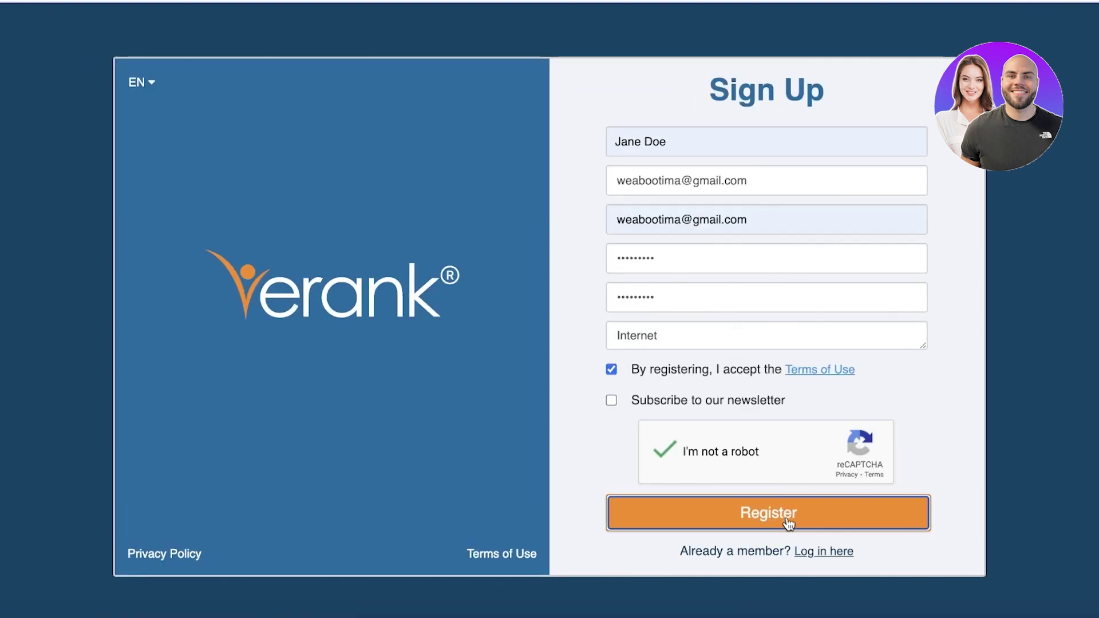
left_click(790, 520)
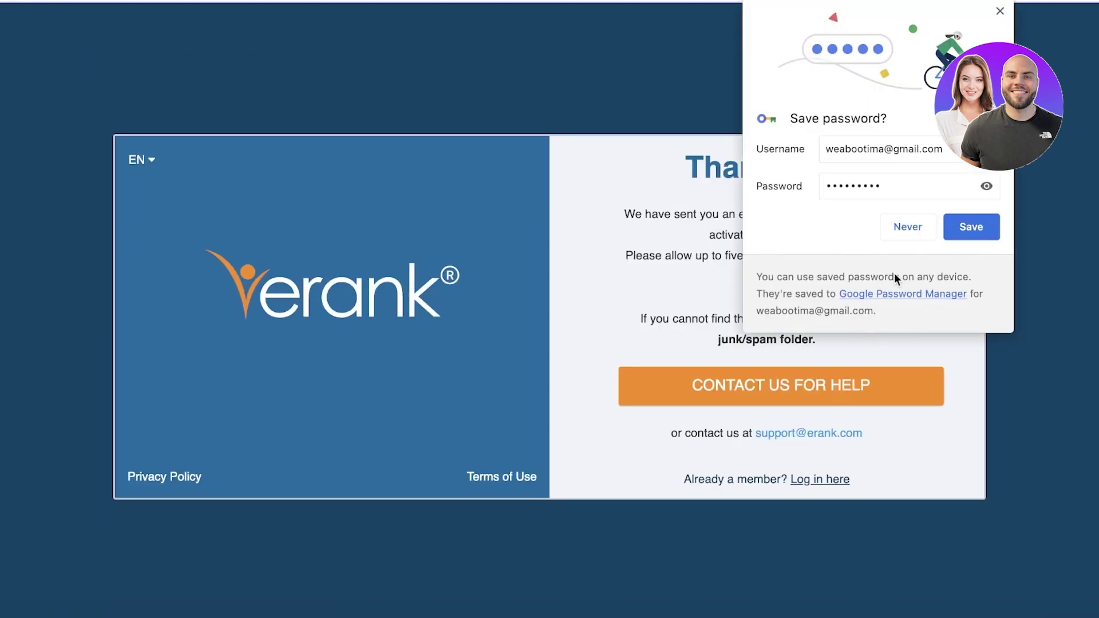
left_click(910, 227)
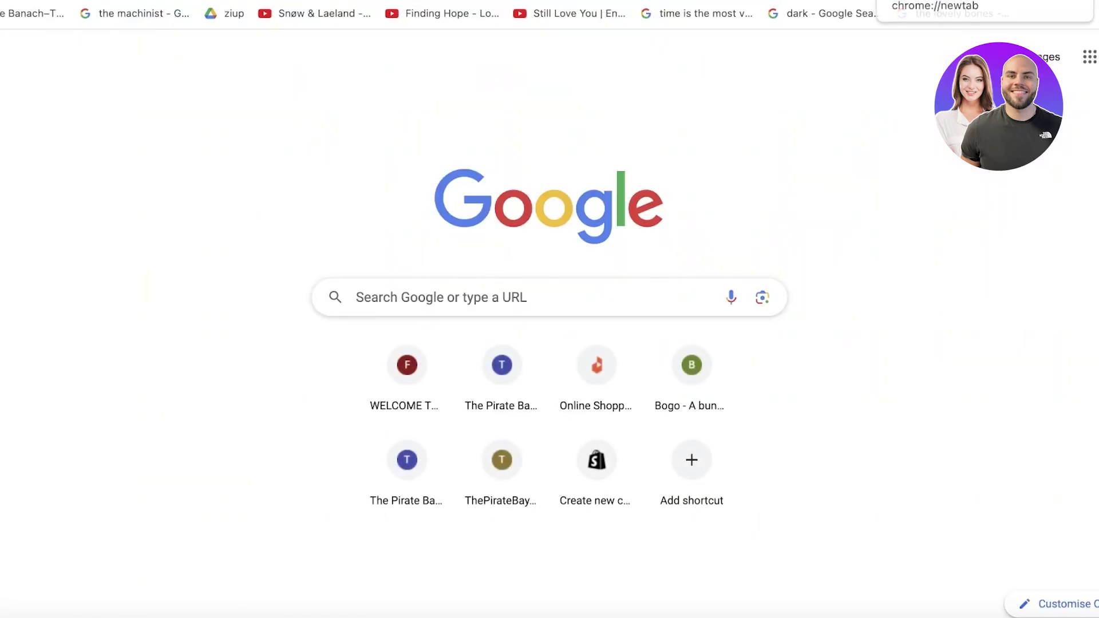
Switch to Gmail in a new tab and open the Spam folder to look for the account activation email
type("g")
left_click(665, 21)
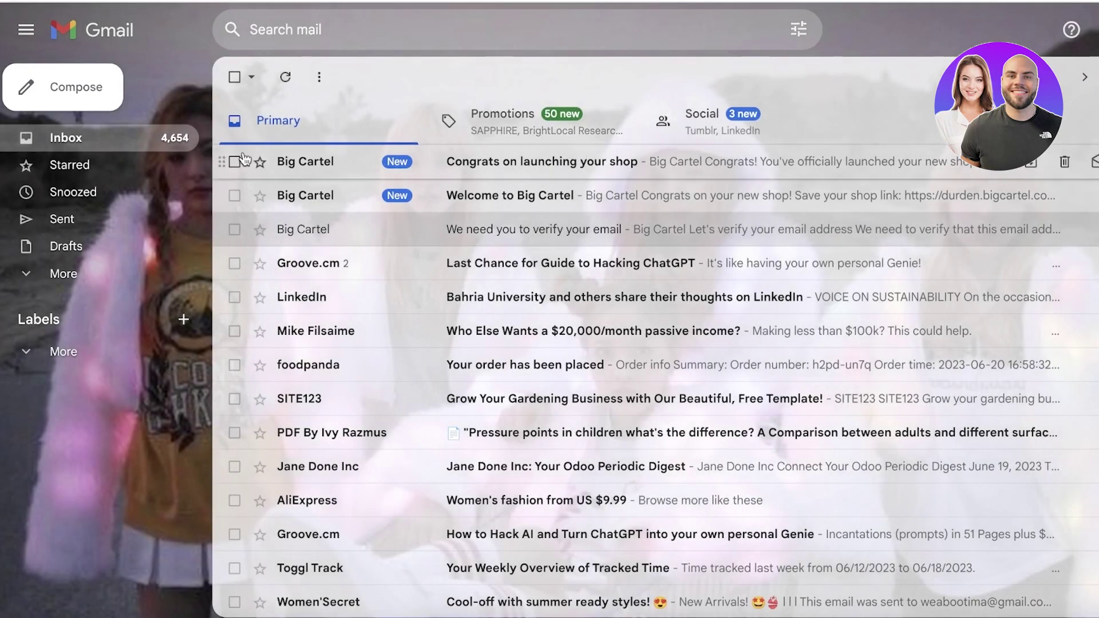
left_click(76, 286)
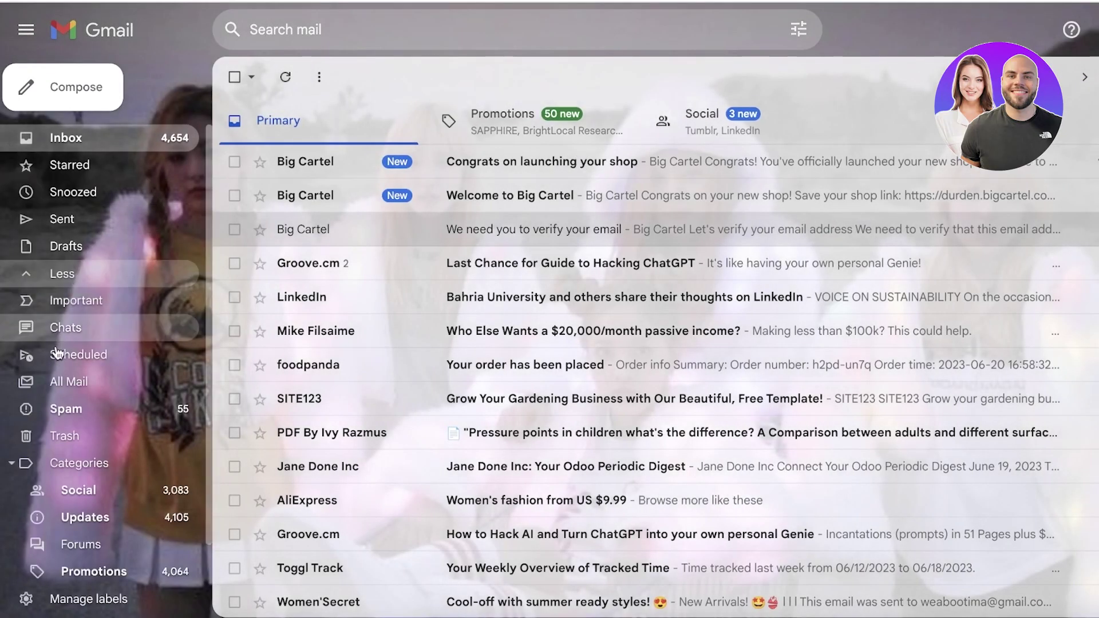
left_click(95, 418)
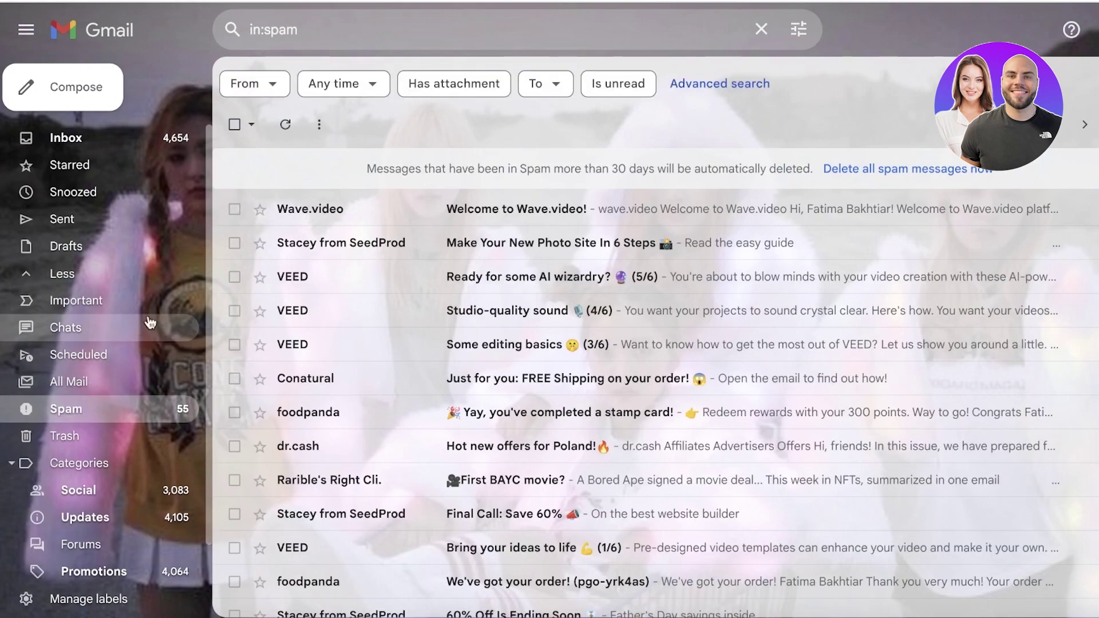
Check the refreshed Gmail inbox for the account activation email and return to the Spam folder
left_click(38, 142)
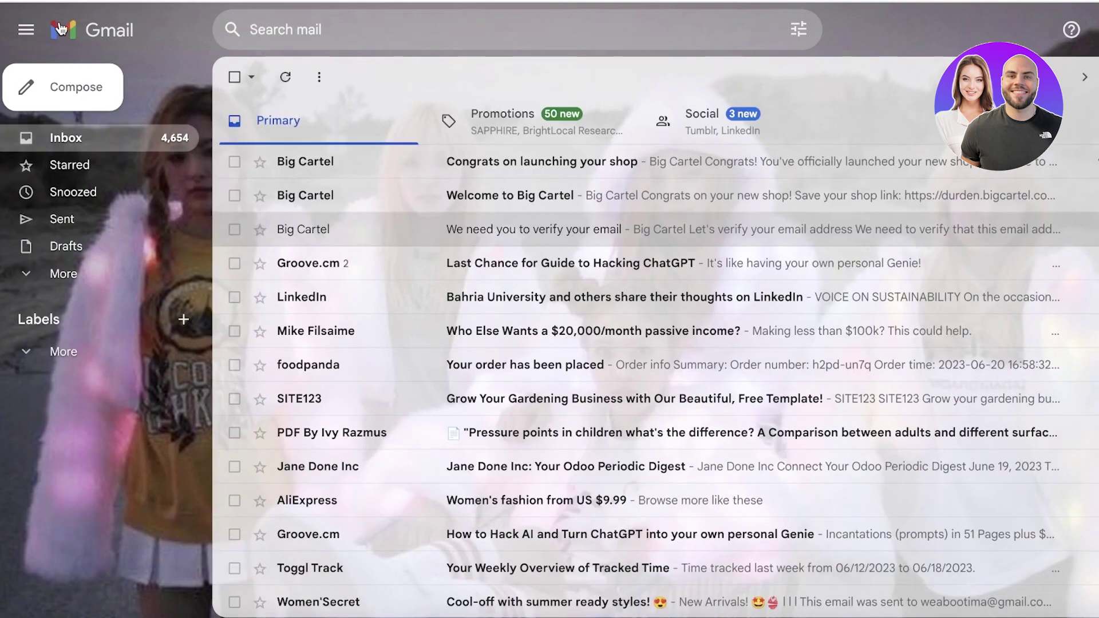
key("F5")
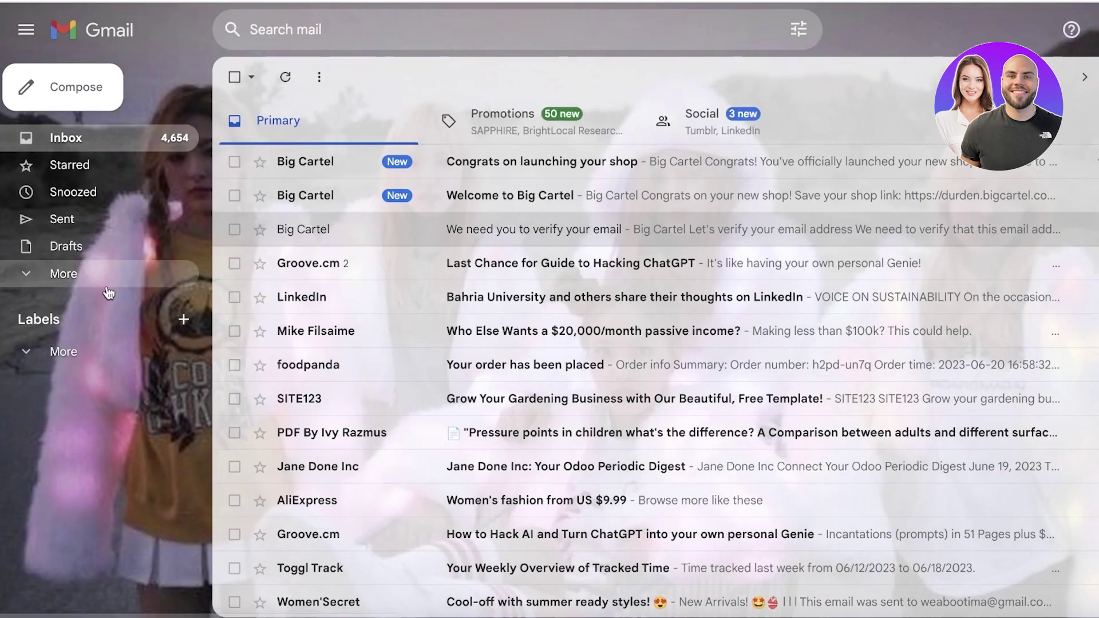
left_click(63, 273)
left_click(76, 410)
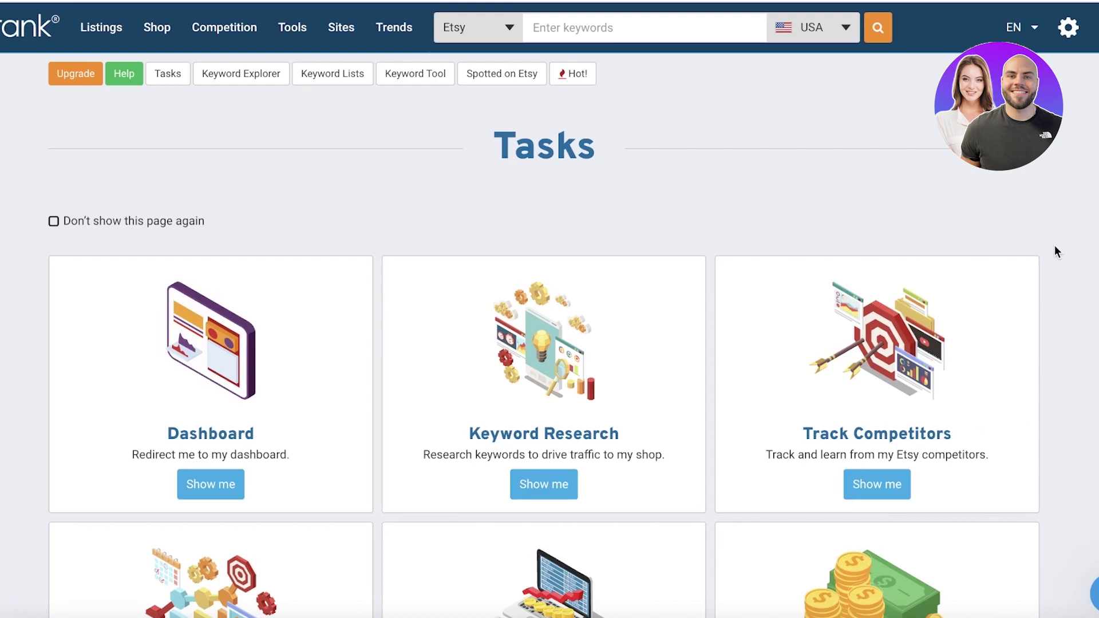
Look over the eRank Tasks page and open the Active Listings report
scroll(1055, 245, "down", 8)
scroll(936, 192, "up", 8)
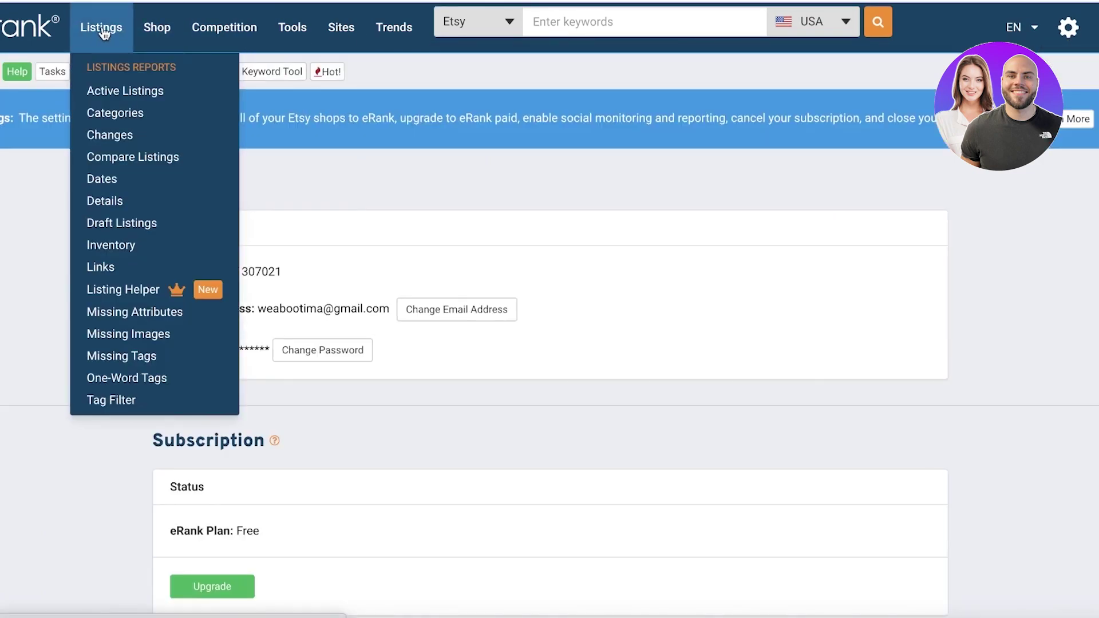
mouse_move(90, 38)
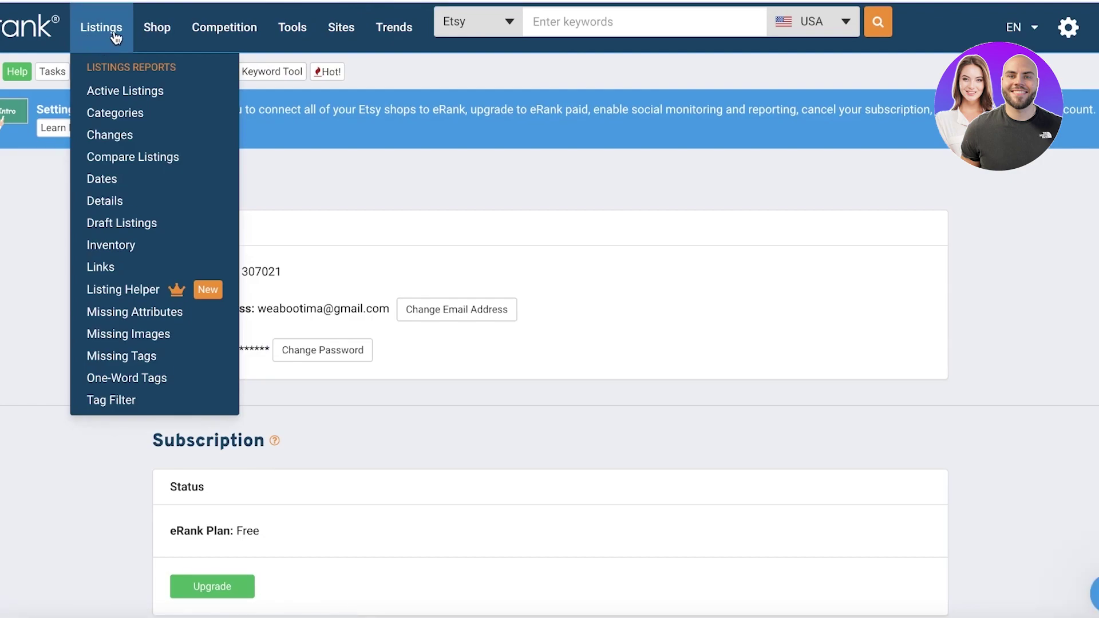
left_click(123, 99)
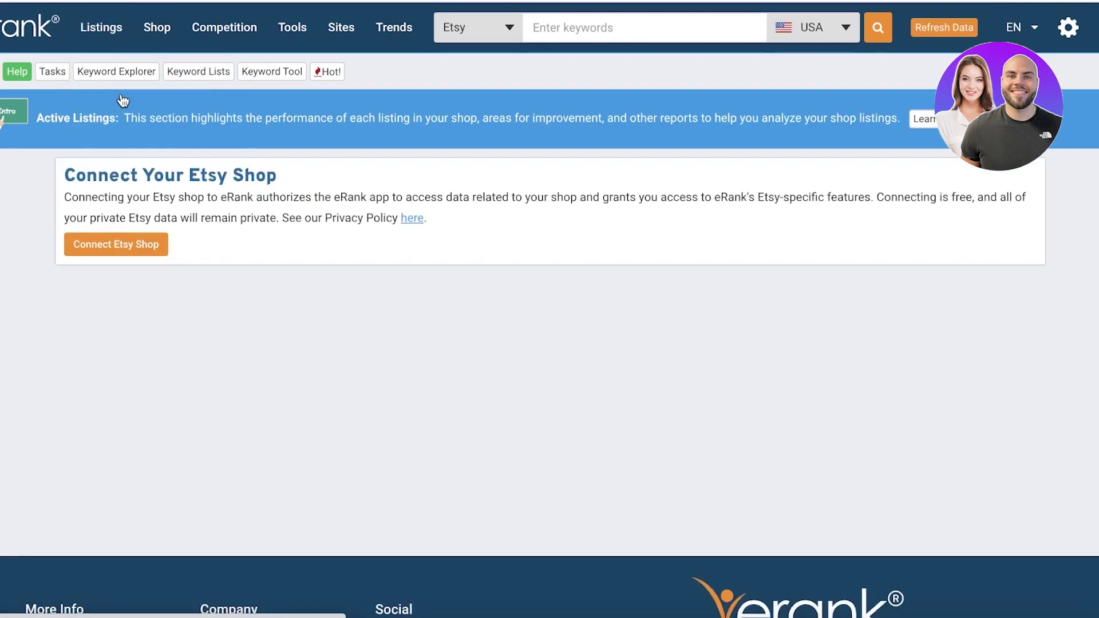
Try to connect the Etsy shop by continuing with Google on the Etsy sign-in page
left_click(125, 247)
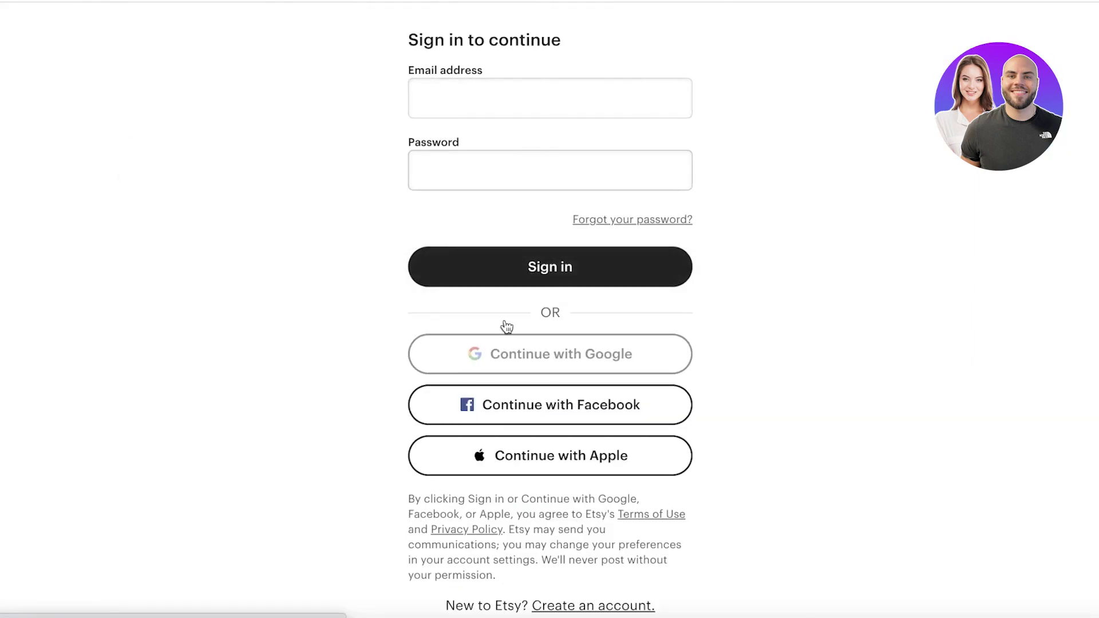
left_click(503, 367)
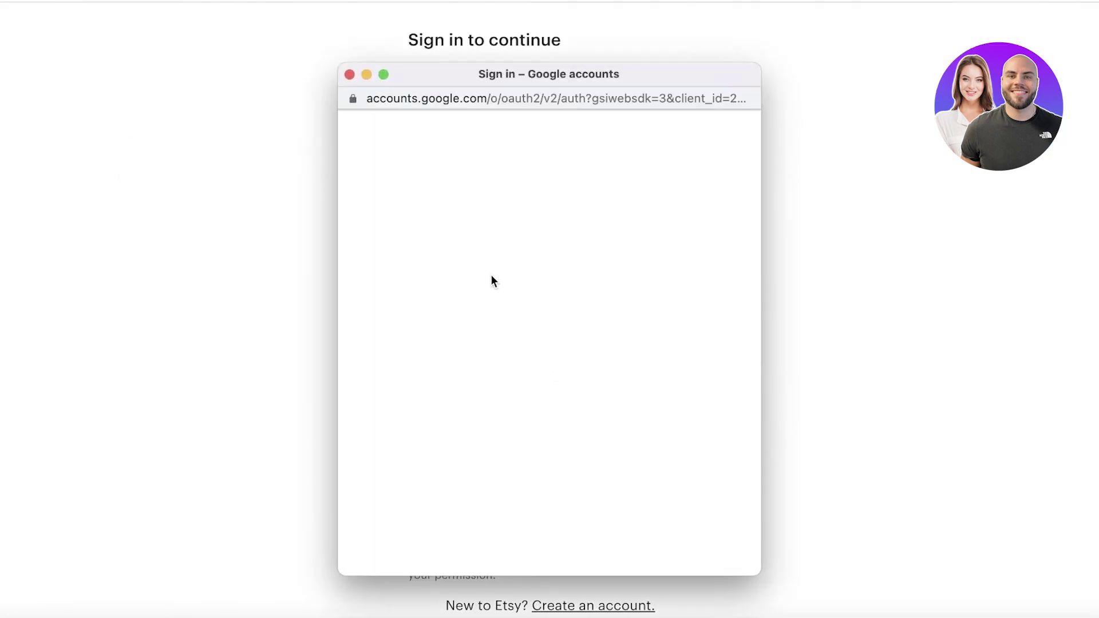
left_click(491, 276)
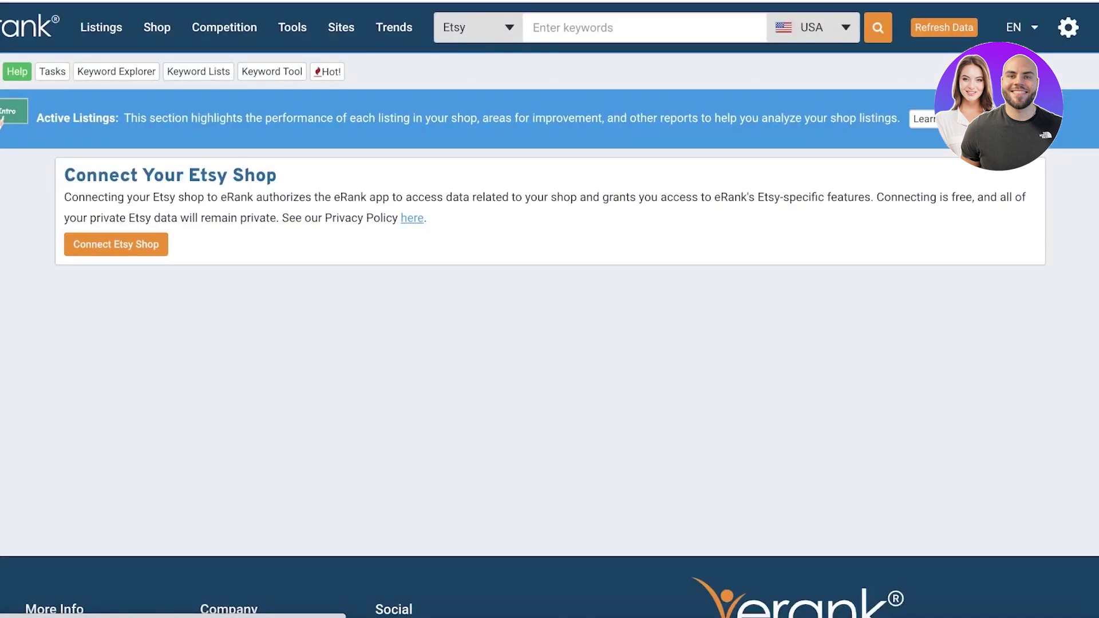
Try the Listing Helper and open the Missing Tags report among the listings reports
left_click(100, 26)
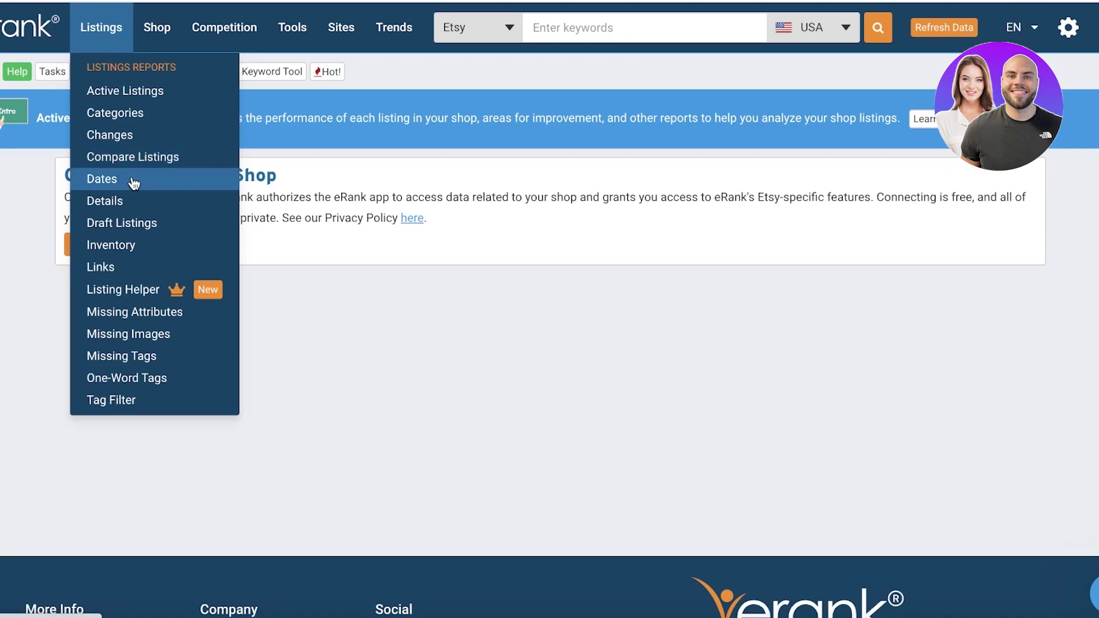
left_click(118, 290)
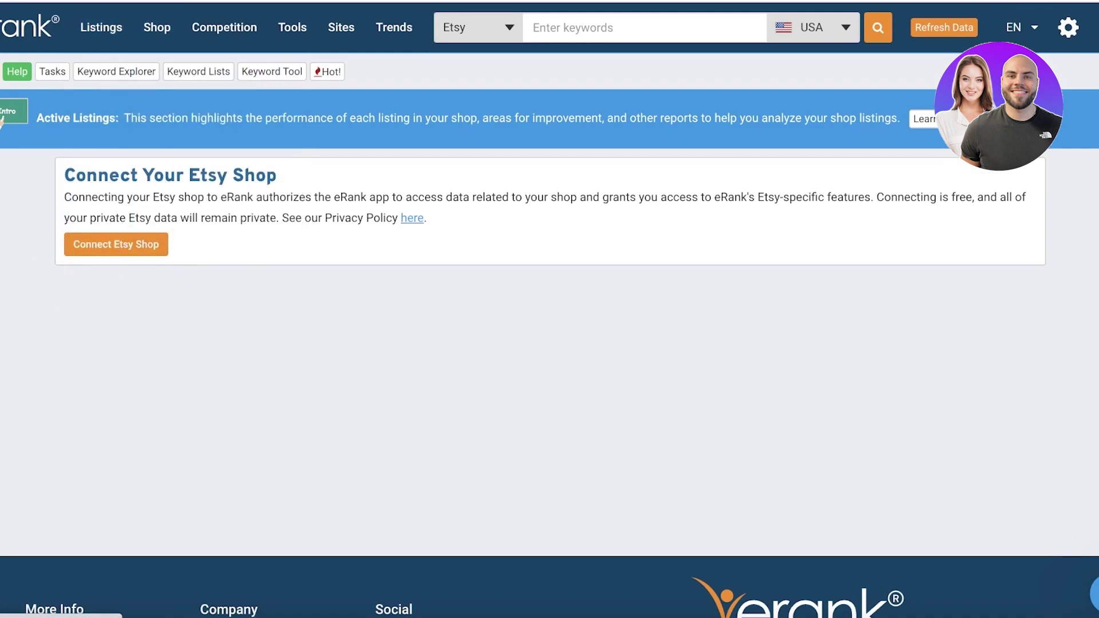
left_click(115, 12)
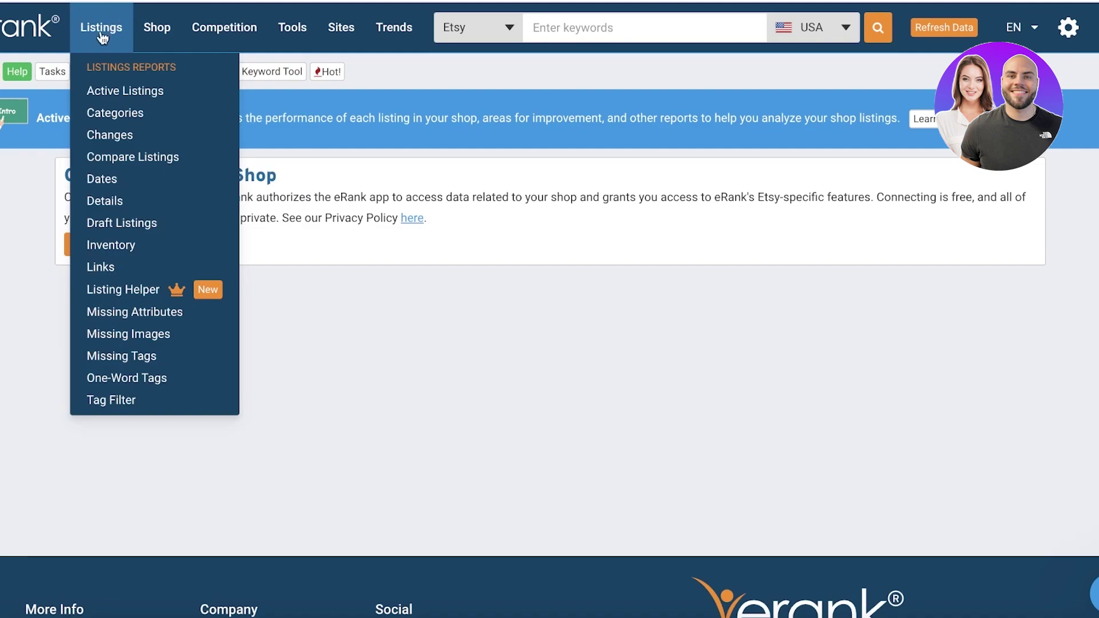
mouse_move(123, 23)
left_click(138, 353)
mouse_move(103, 40)
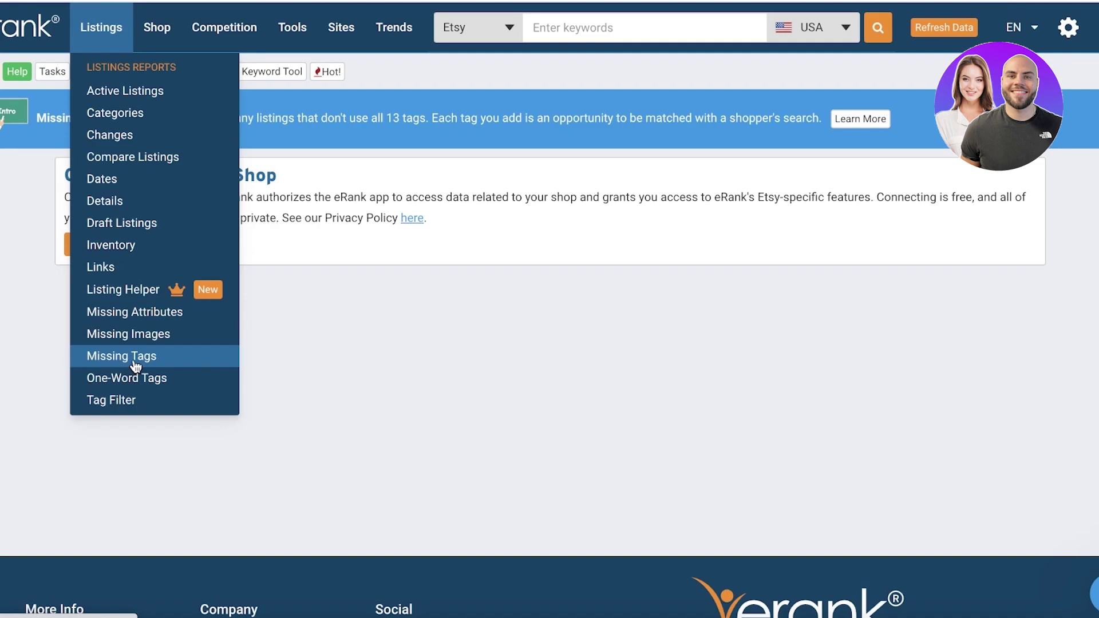
View the Spotted on Etsy and Monitor pages among the shop features
mouse_move(160, 38)
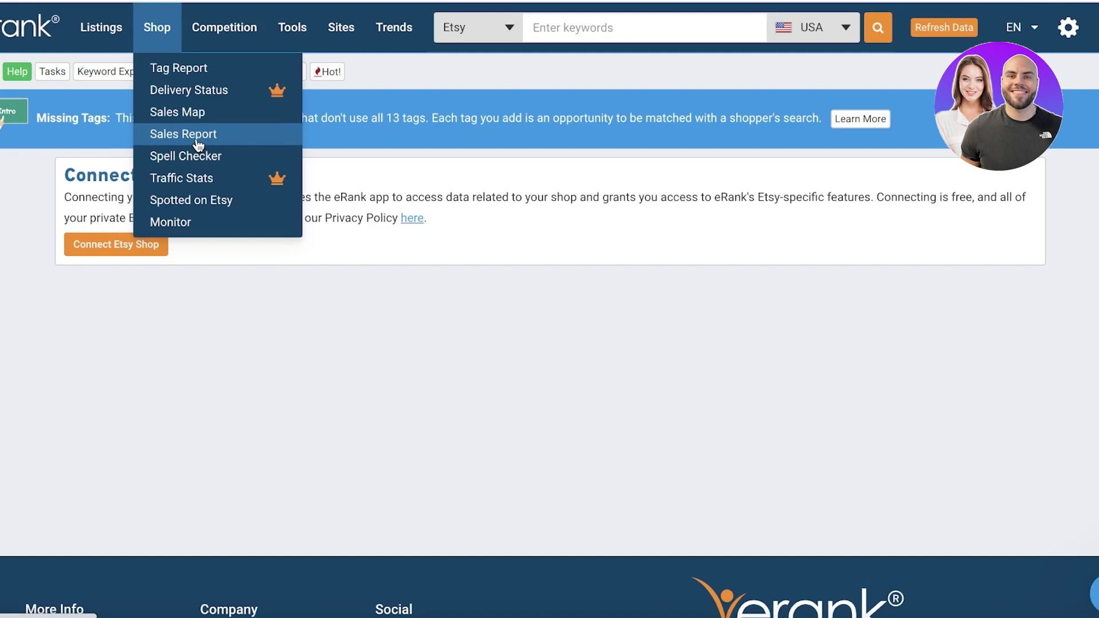
left_click(218, 206)
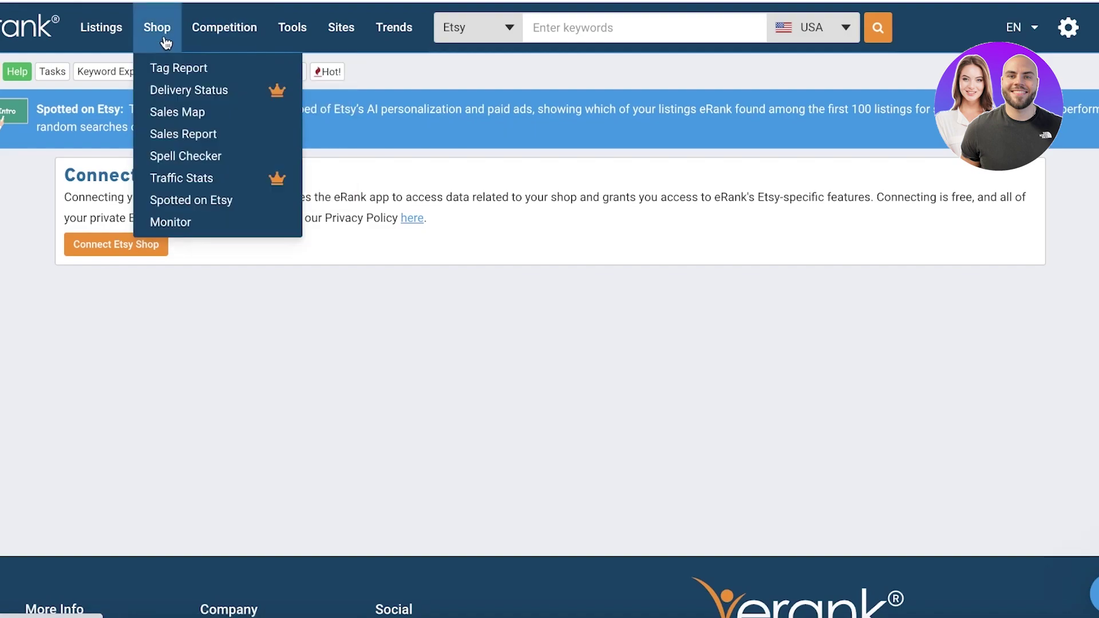
left_click(170, 222)
Open the Keyword Explorer and check which site and keyword tools eRank offers
mouse_move(307, 35)
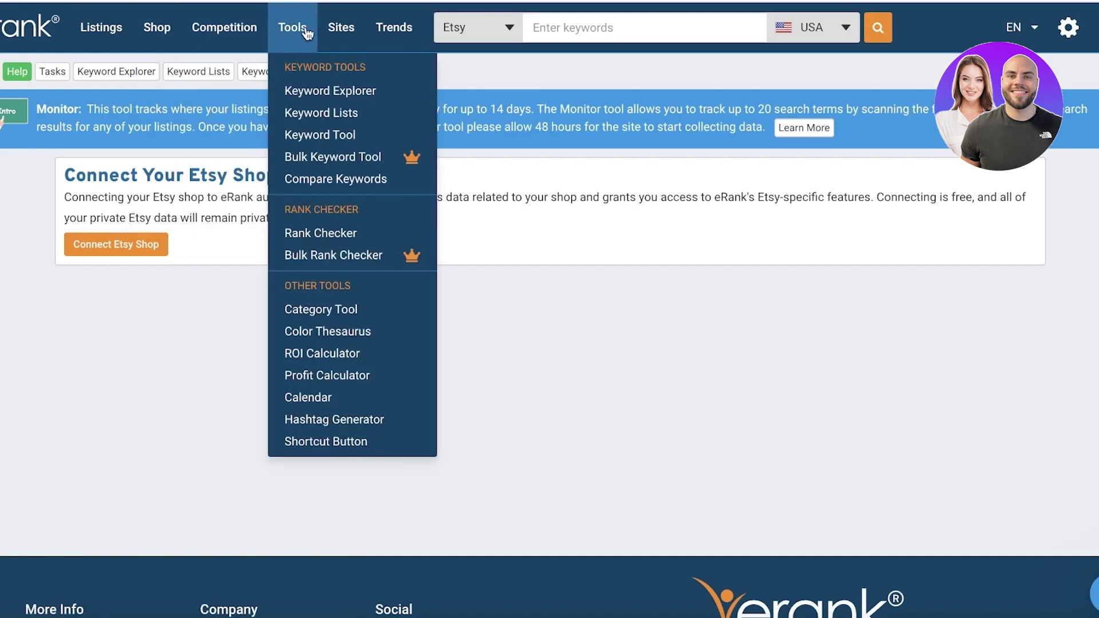
left_click(320, 91)
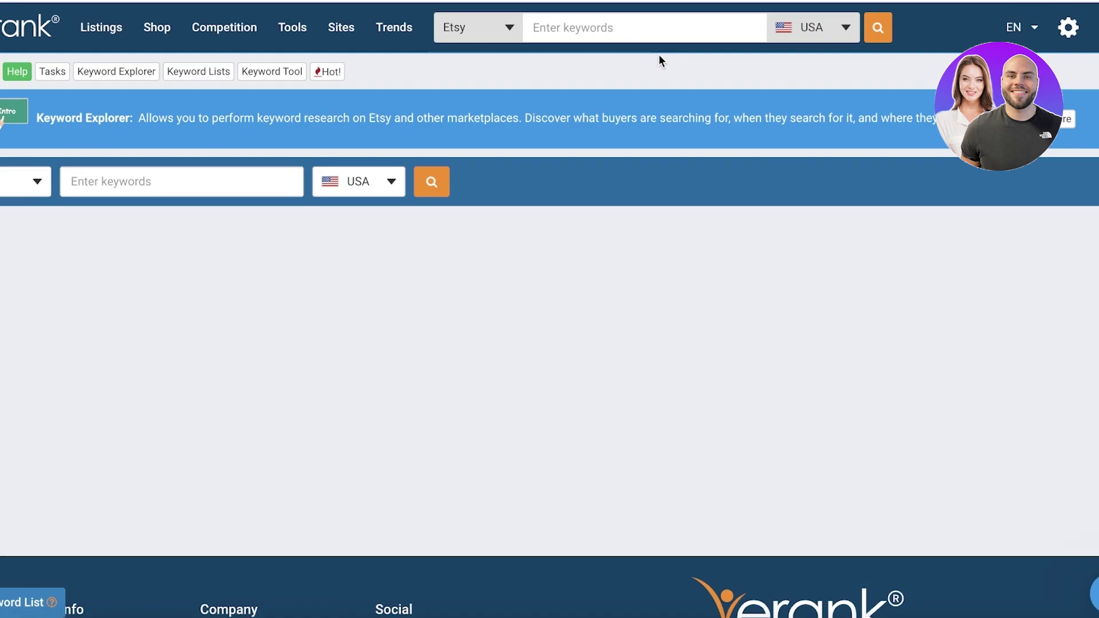
mouse_move(364, 41)
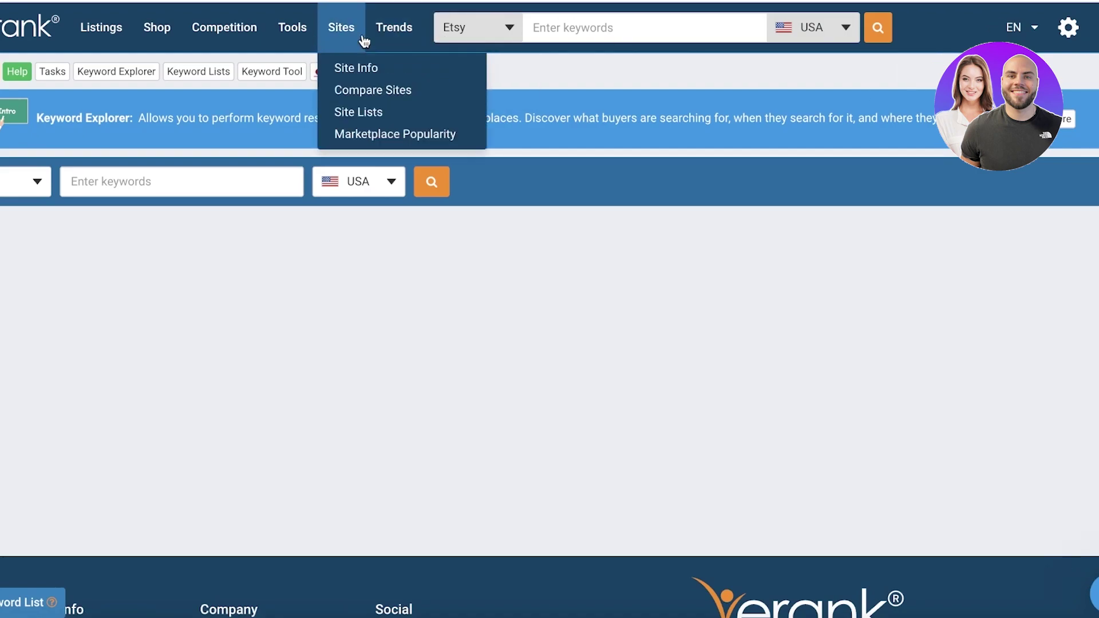
mouse_move(308, 40)
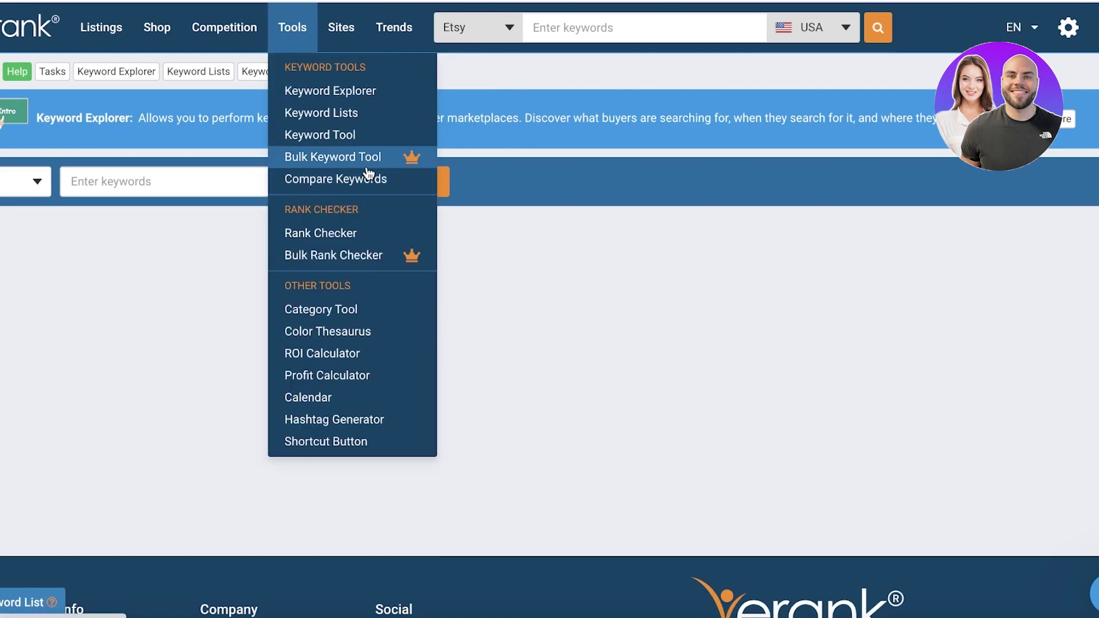
left_click(338, 93)
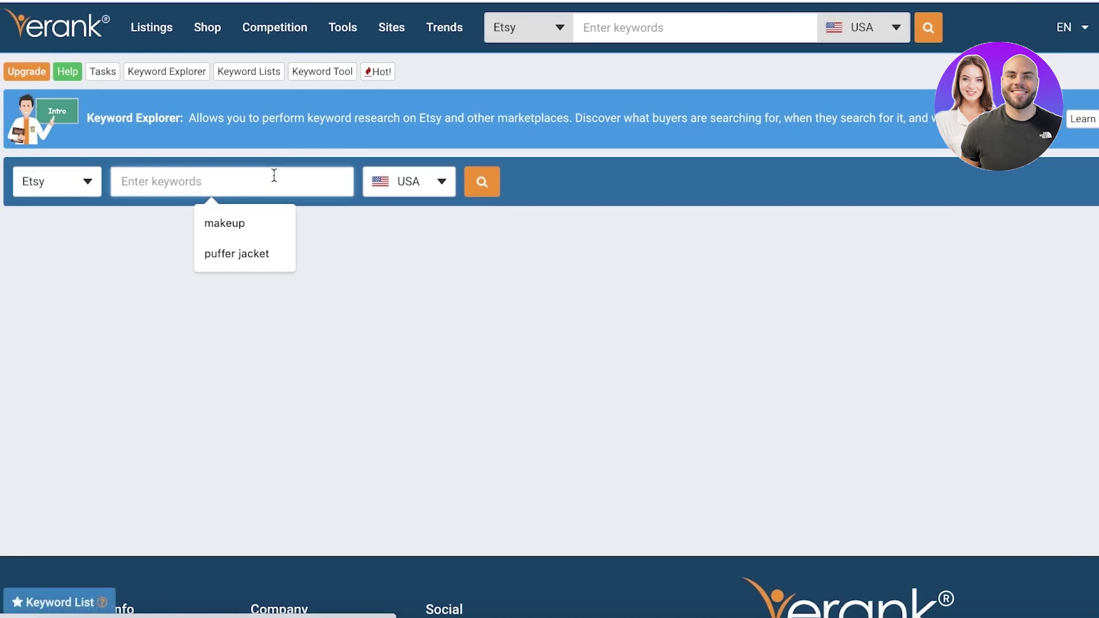
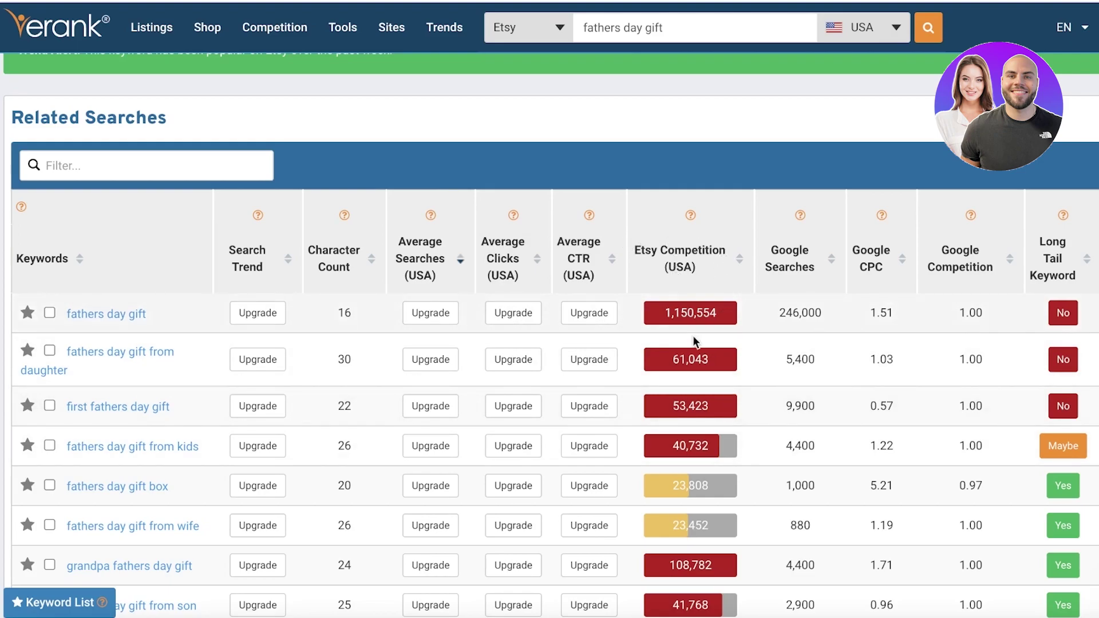
Examine the Etsy competition of the first related searches, highlighting the figure for "fathers day gift from daughter"
scroll(703, 446, "down", 3)
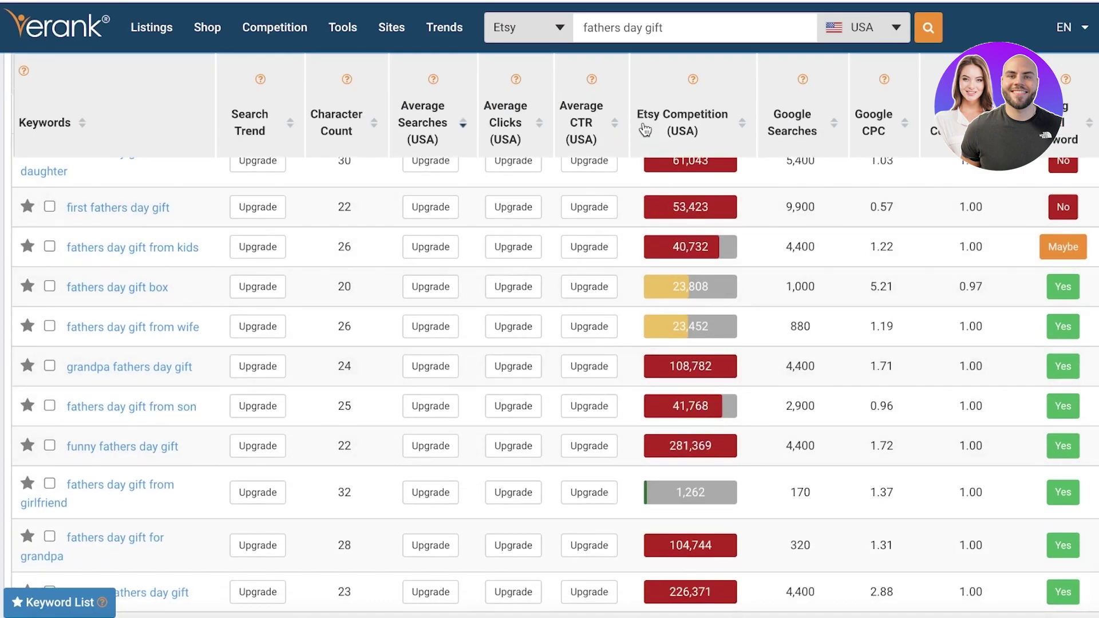
scroll(648, 141, "up", 3)
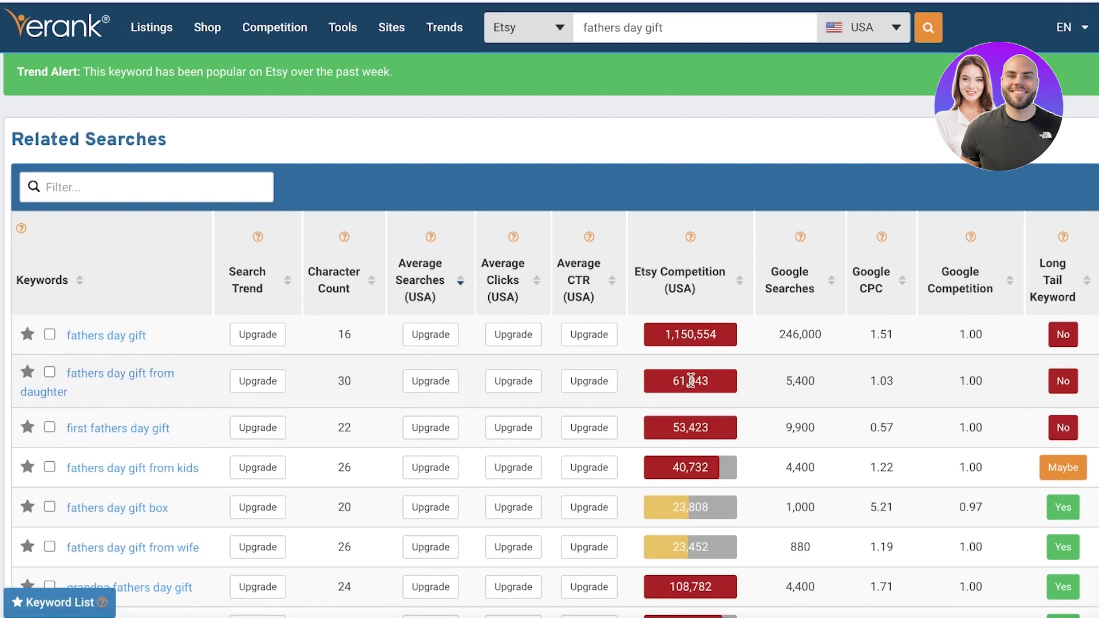
left_click_drag(679, 376, 698, 395)
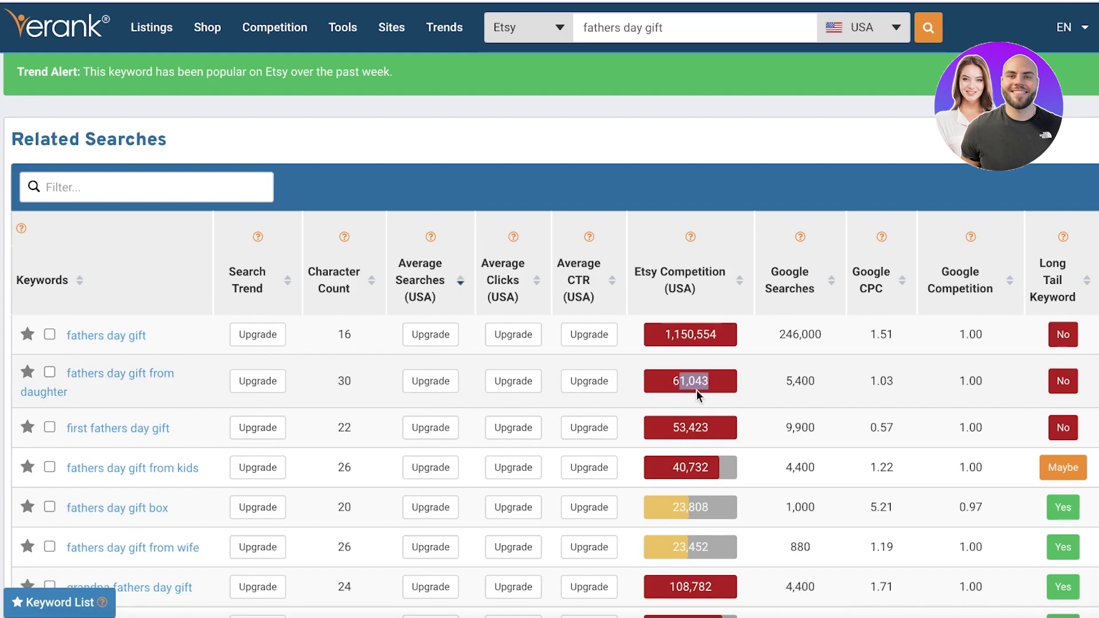
left_click(680, 403)
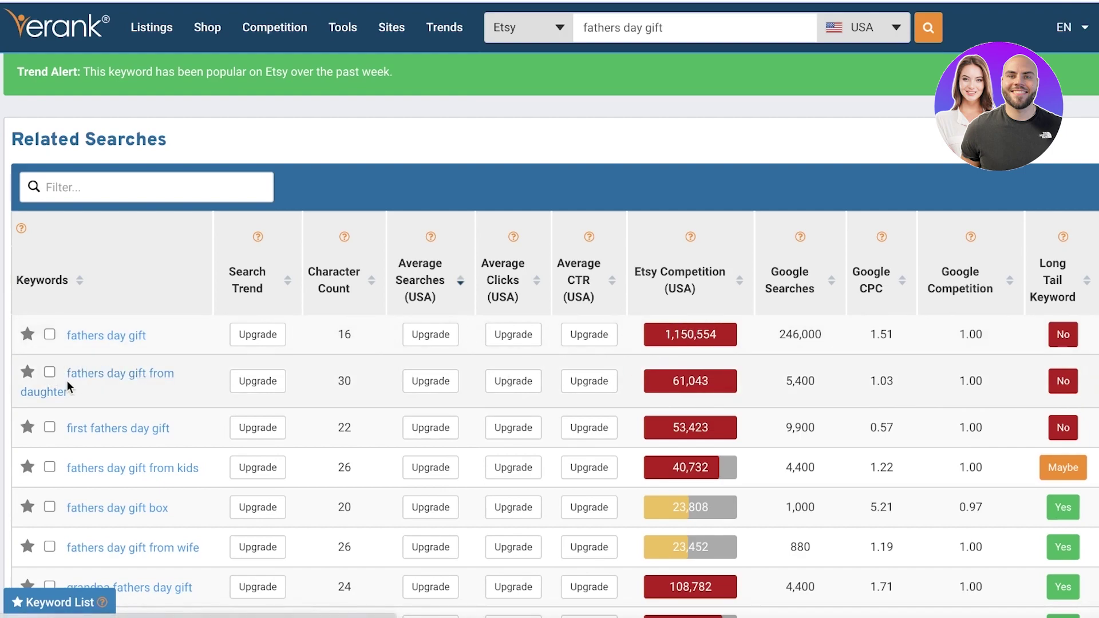
left_click_drag(651, 385, 725, 389)
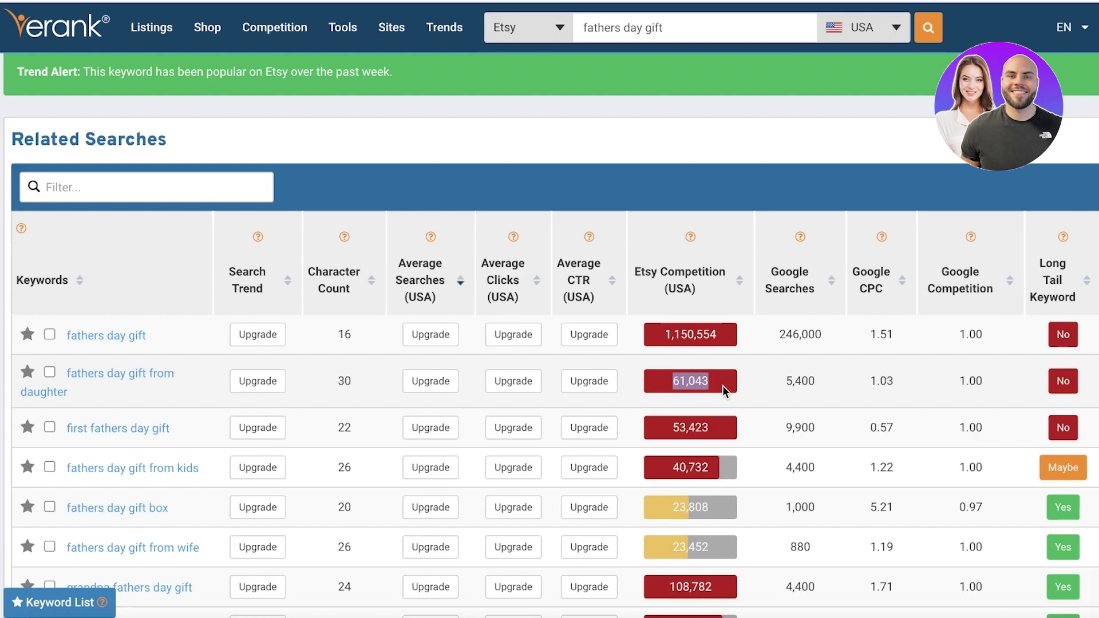
Read through the longer list of related searches for "fathers day gift" and compare their Etsy competition levels
scroll(722, 391, "down", 5)
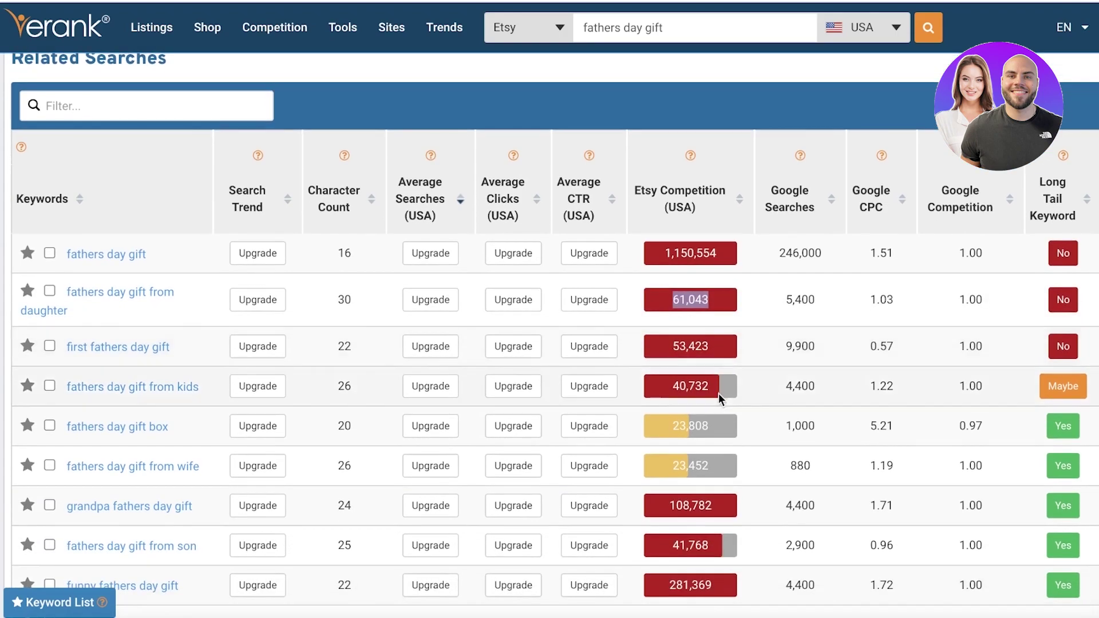
scroll(637, 323, "up", 1)
scroll(647, 304, "up", 1)
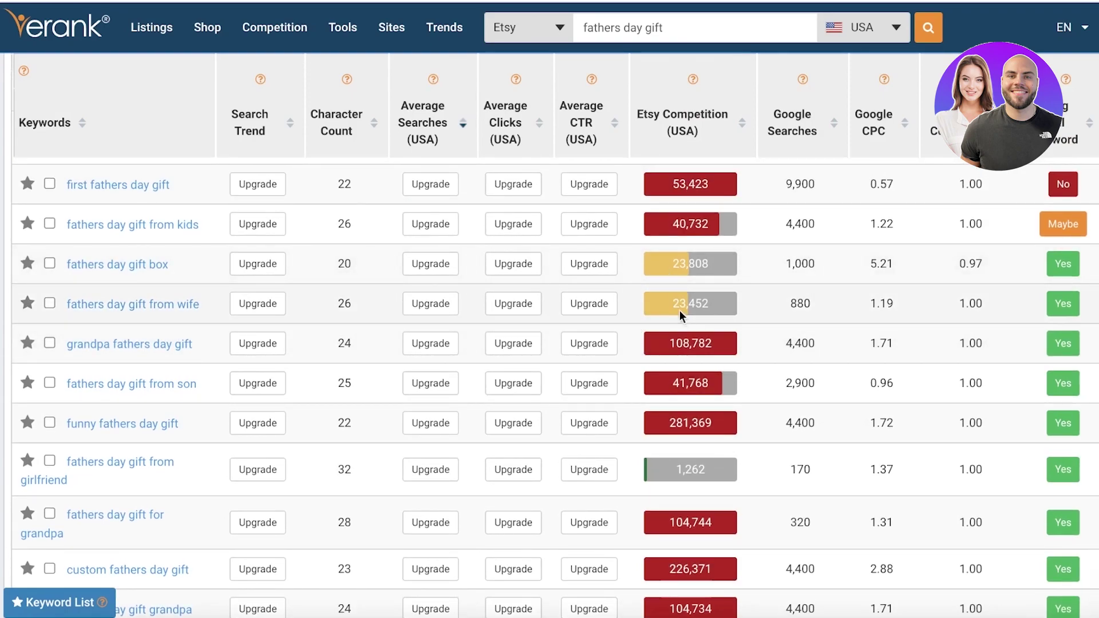
scroll(707, 417, "down", 1)
scroll(704, 467, "down", 10)
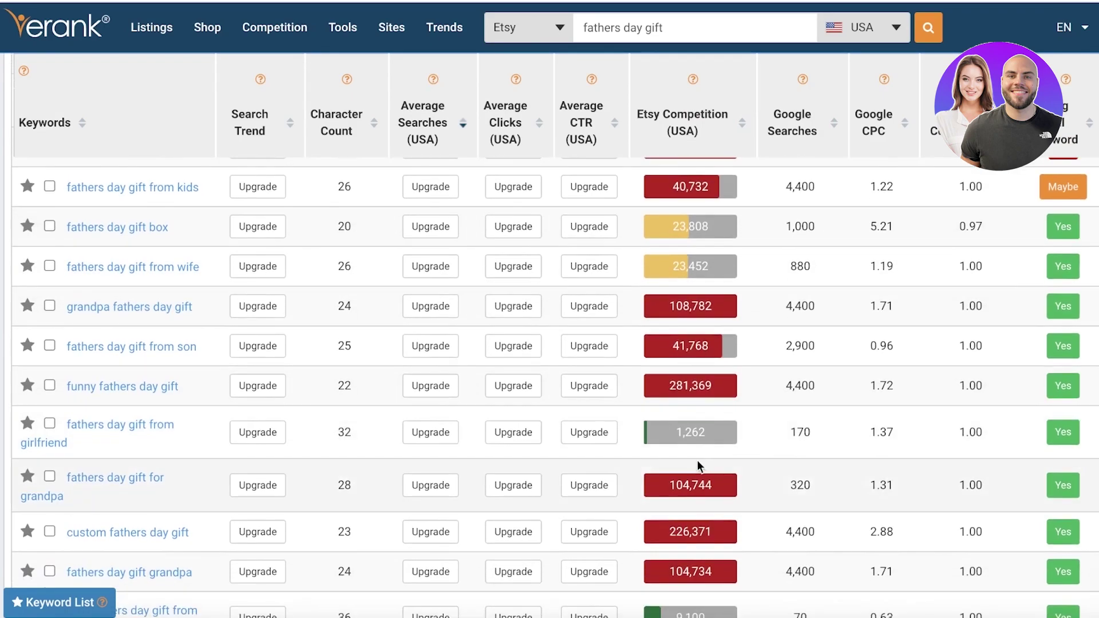
scroll(680, 286, "up", 1)
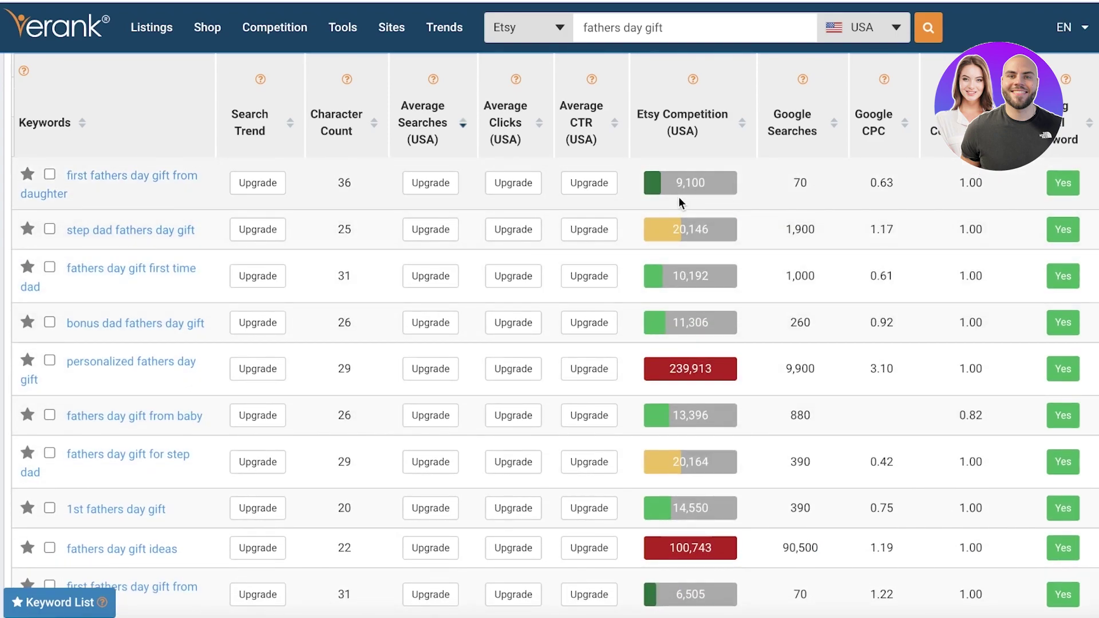
scroll(681, 206, "up", 15)
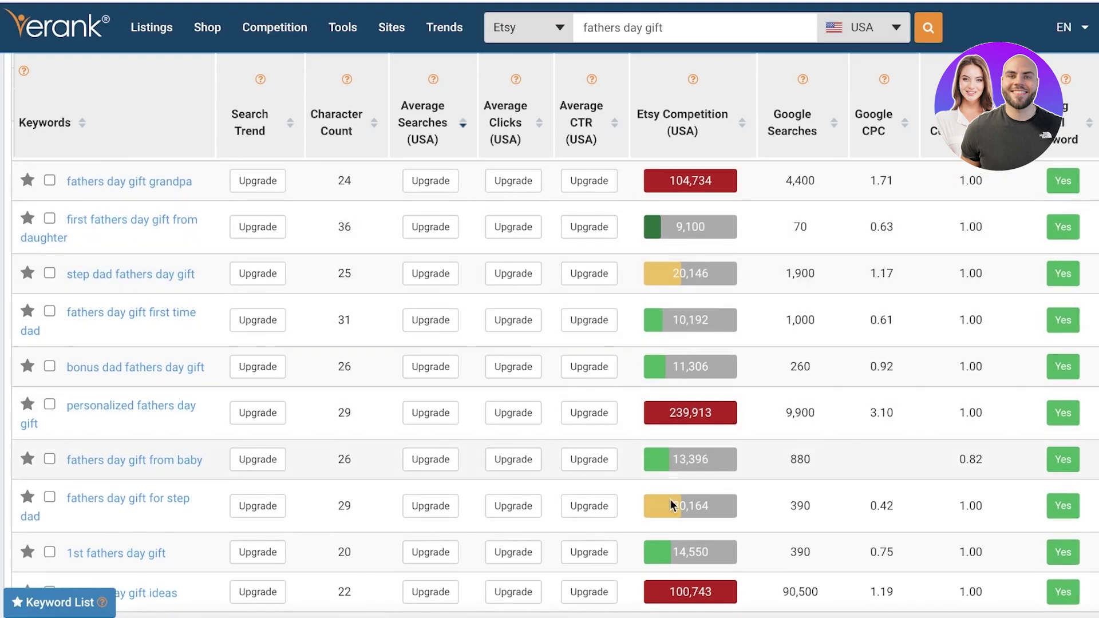
scroll(602, 237, "down", 15)
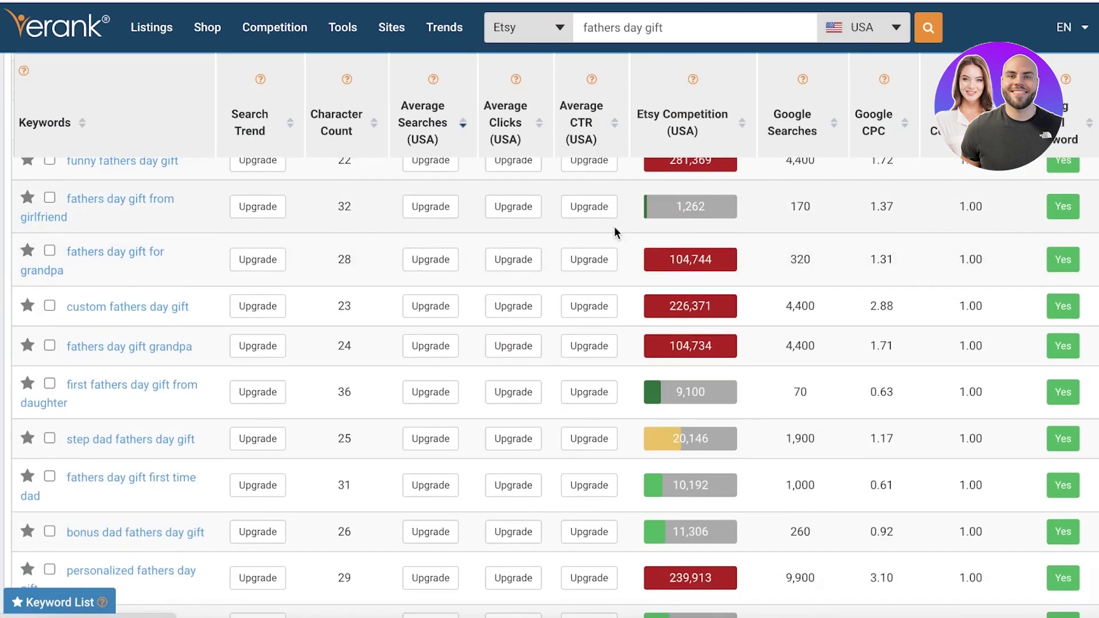
scroll(735, 348, "down", 3)
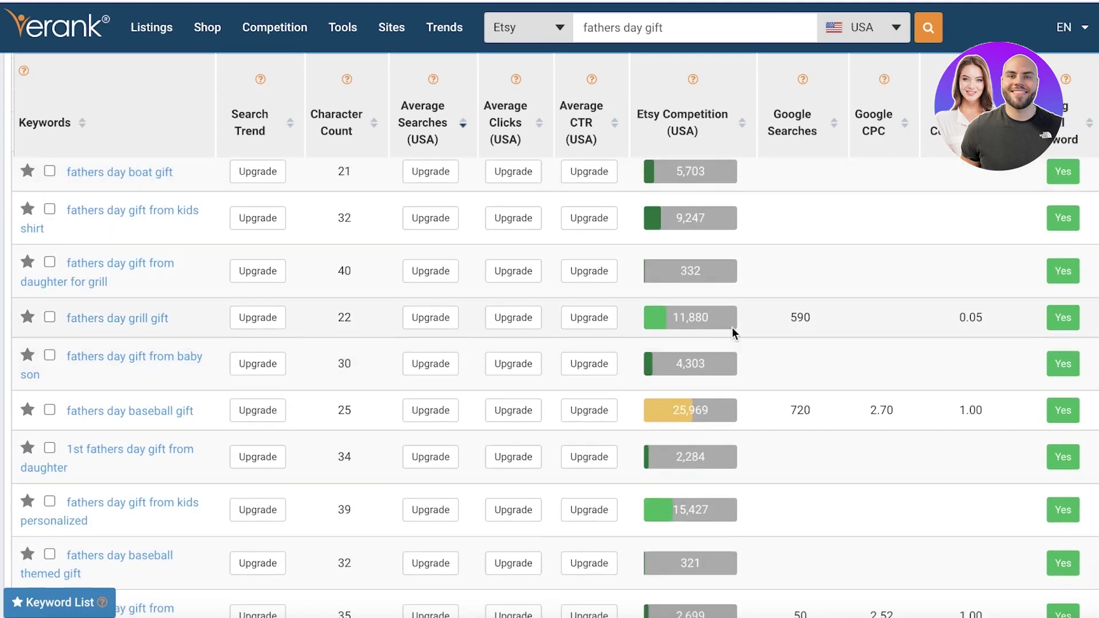
scroll(733, 338, "up", 7)
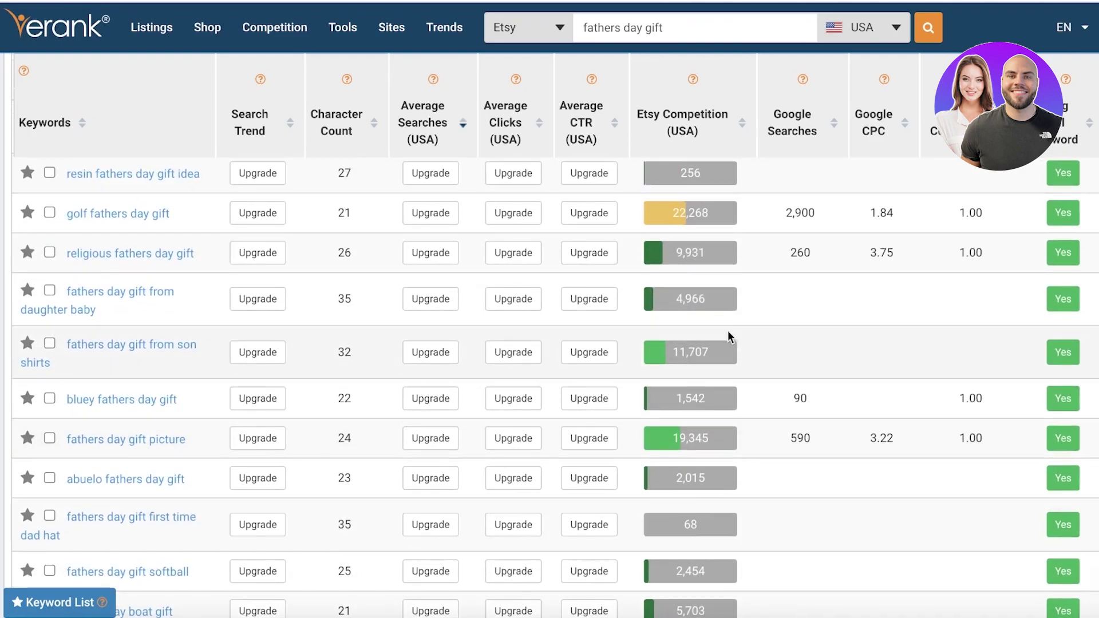
scroll(727, 321, "up", 3)
scroll(721, 321, "up", 3)
scroll(720, 333, "up", 1)
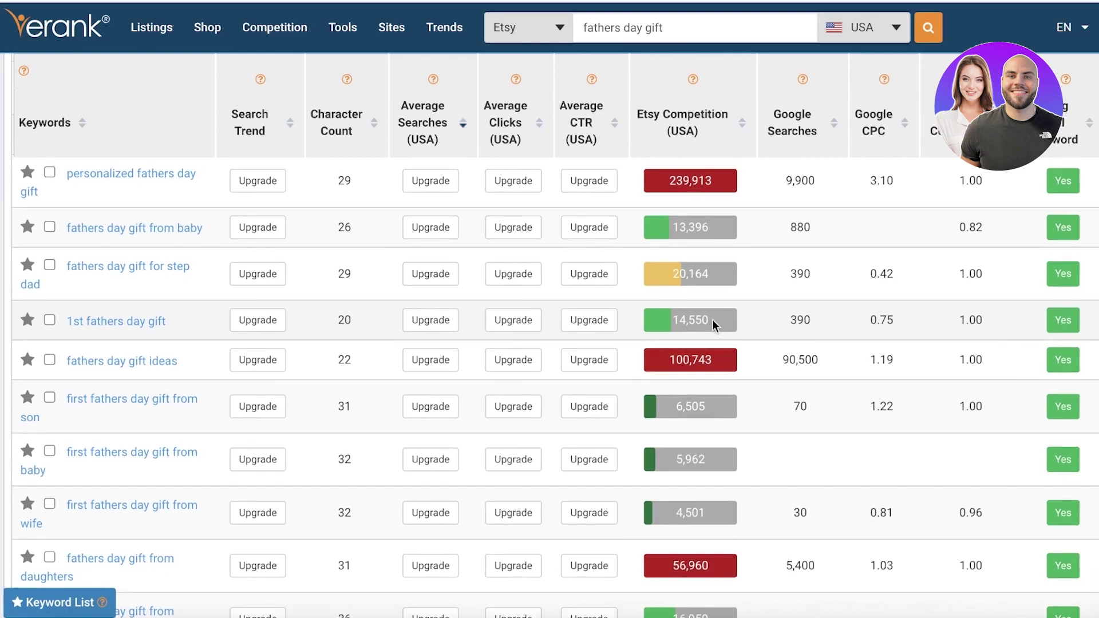
Sort the related searches for "fathers day gift" by Google searches, from highest to lowest
scroll(717, 333, "up", 1)
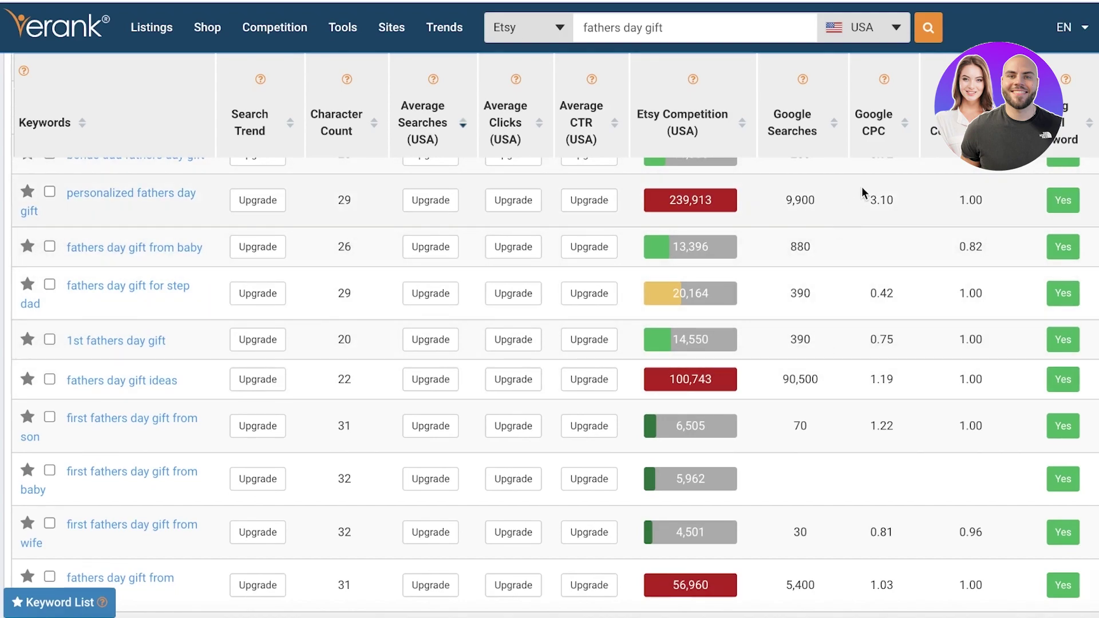
left_click(870, 135)
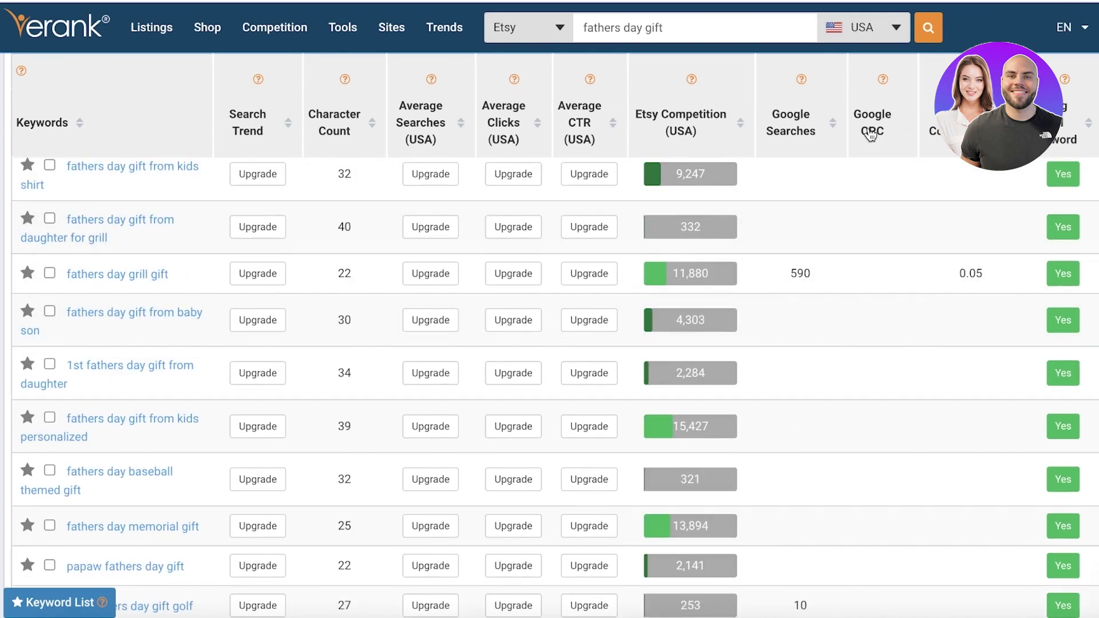
left_click(871, 135)
scroll(858, 284, "up", 10)
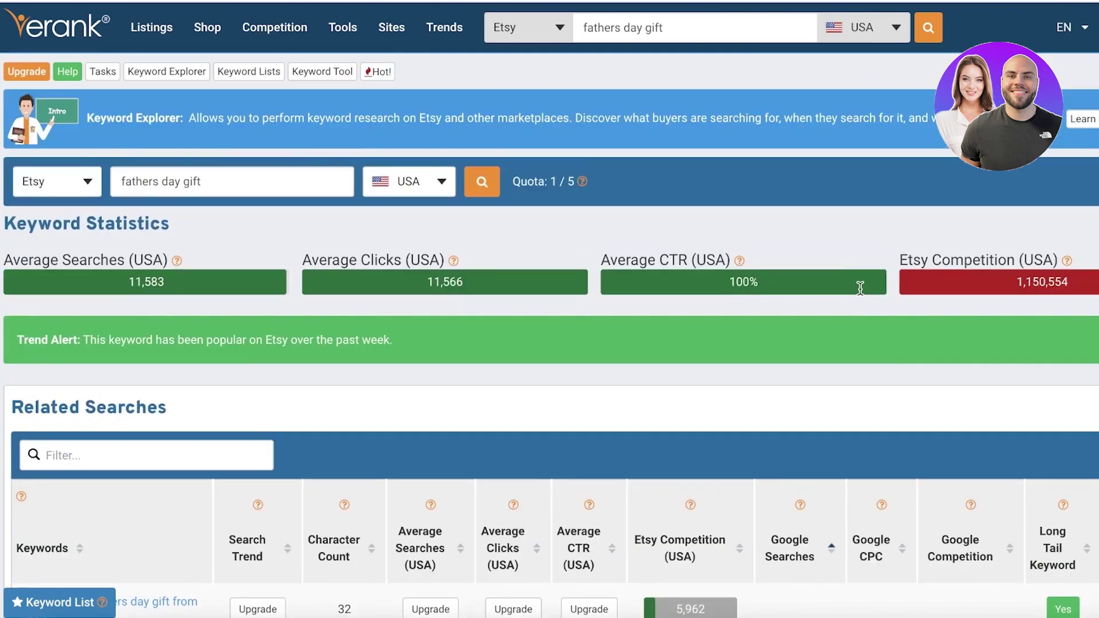
scroll(830, 269, "down", 5)
left_click(810, 248)
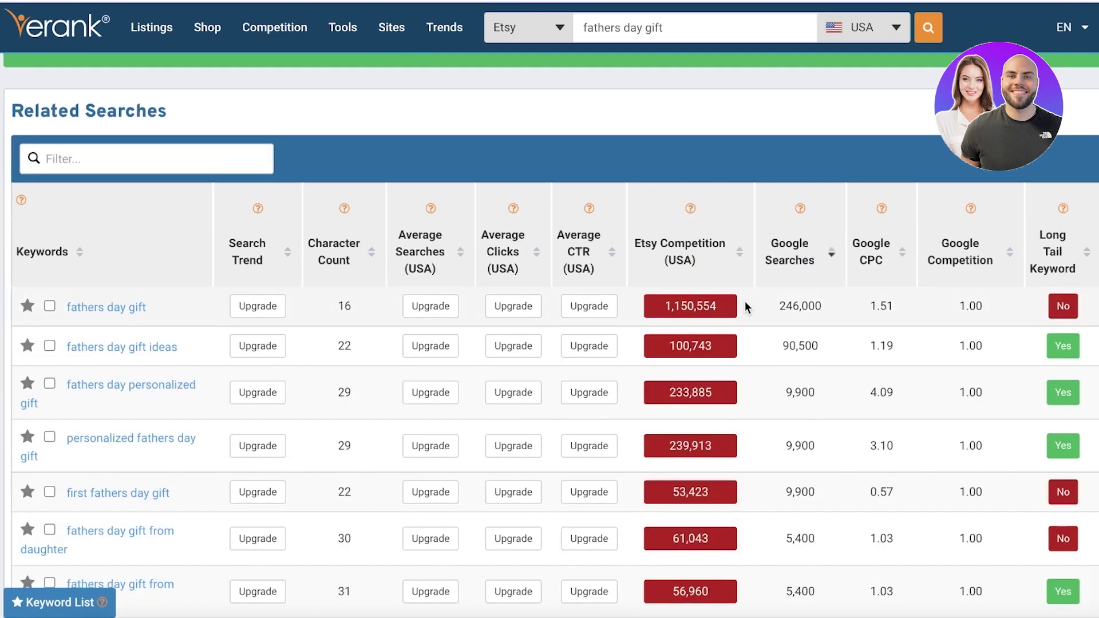
scroll(802, 269, "down", 1)
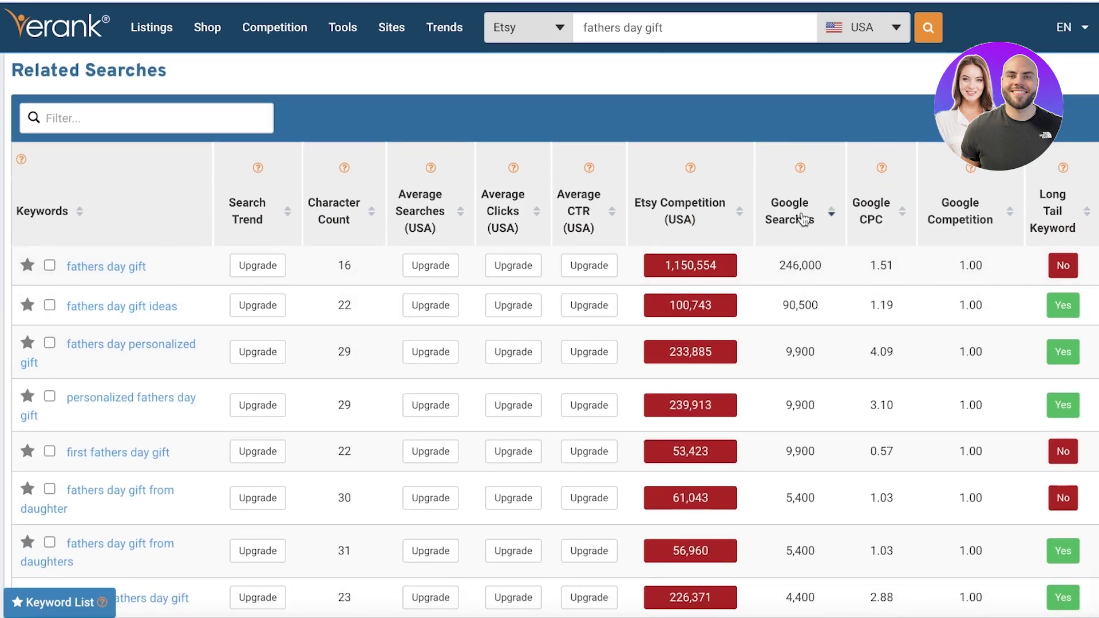
Create a new keyword list named "fathers day goft" in Keyword Lists
scroll(714, 272, "up", 6)
mouse_move(278, 30)
mouse_move(336, 29)
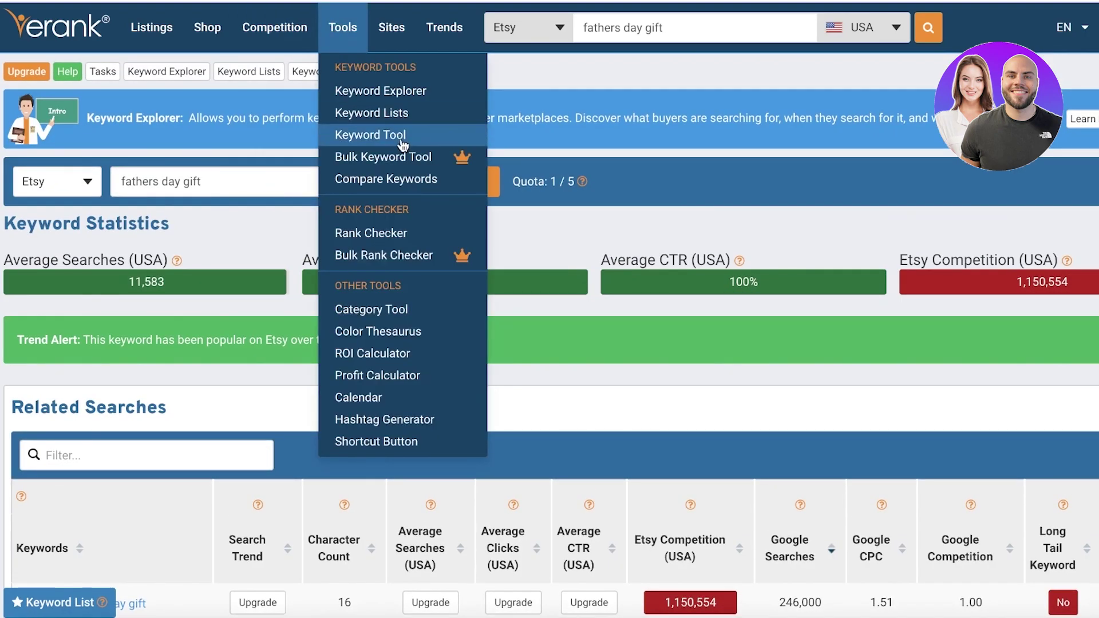
left_click(391, 119)
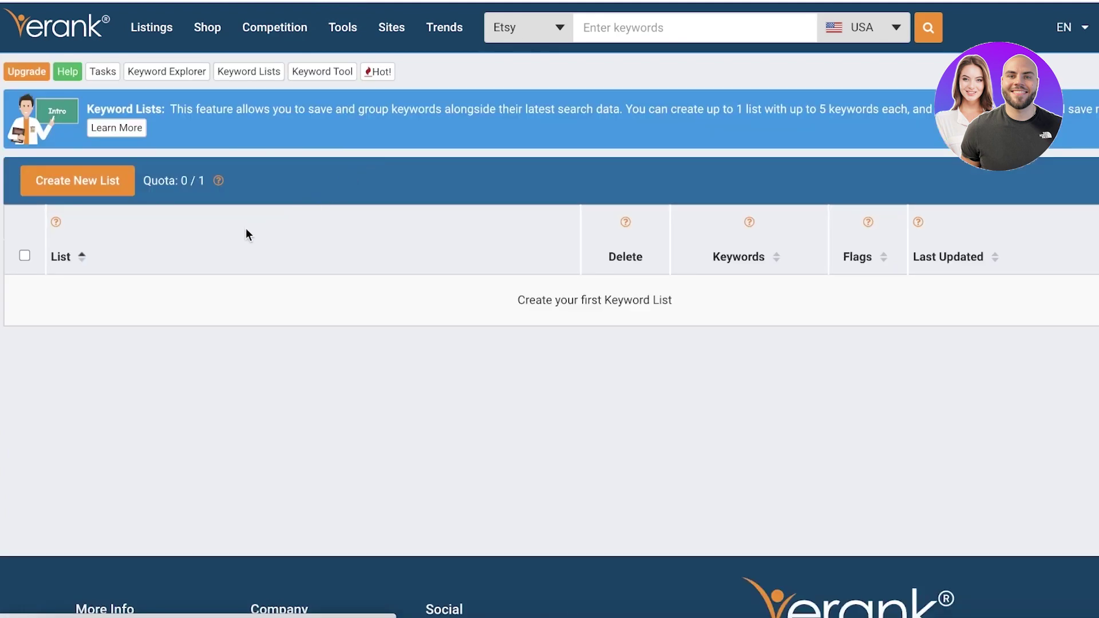
left_click(109, 186)
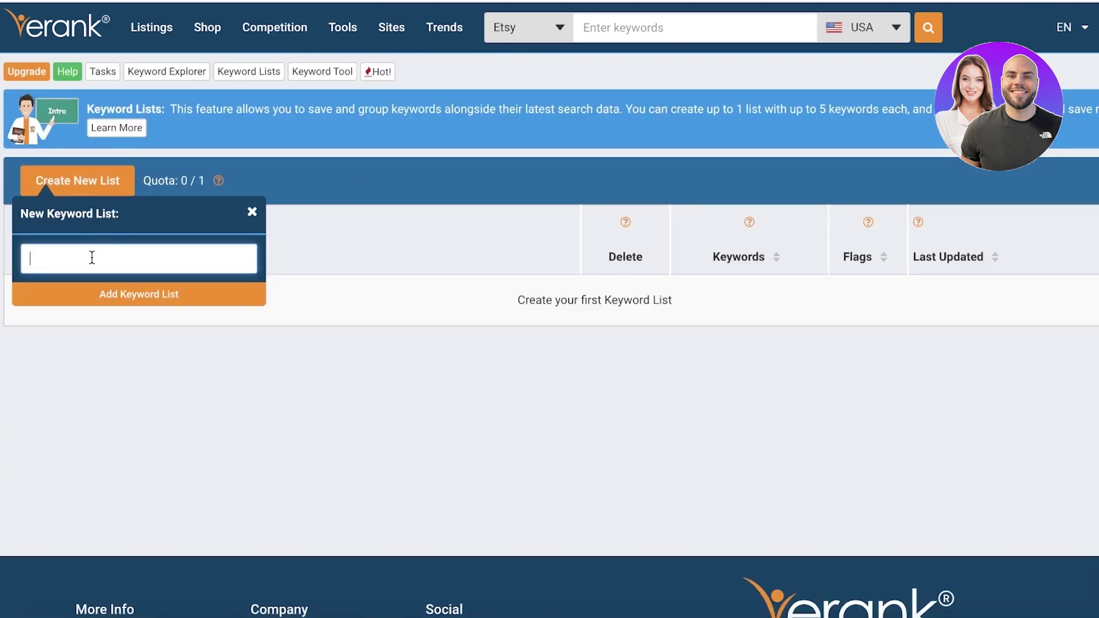
type("fathers day goft")
key("Return")
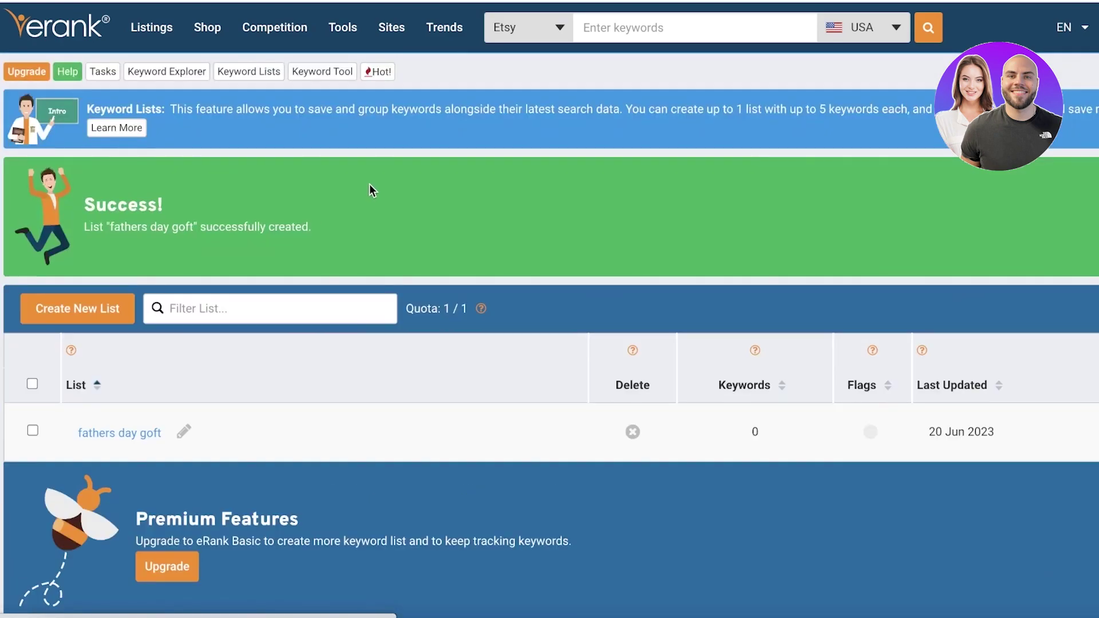
scroll(768, 307, "down", 1)
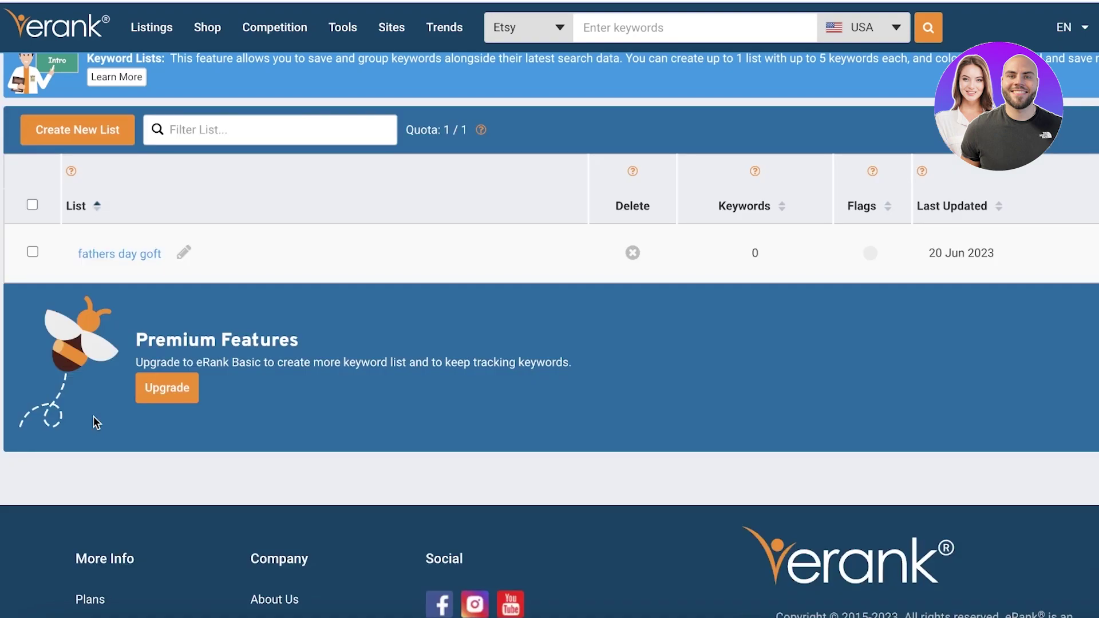
scroll(94, 417, "down", 2)
scroll(100, 399, "down", 2)
scroll(238, 129, "up", 1)
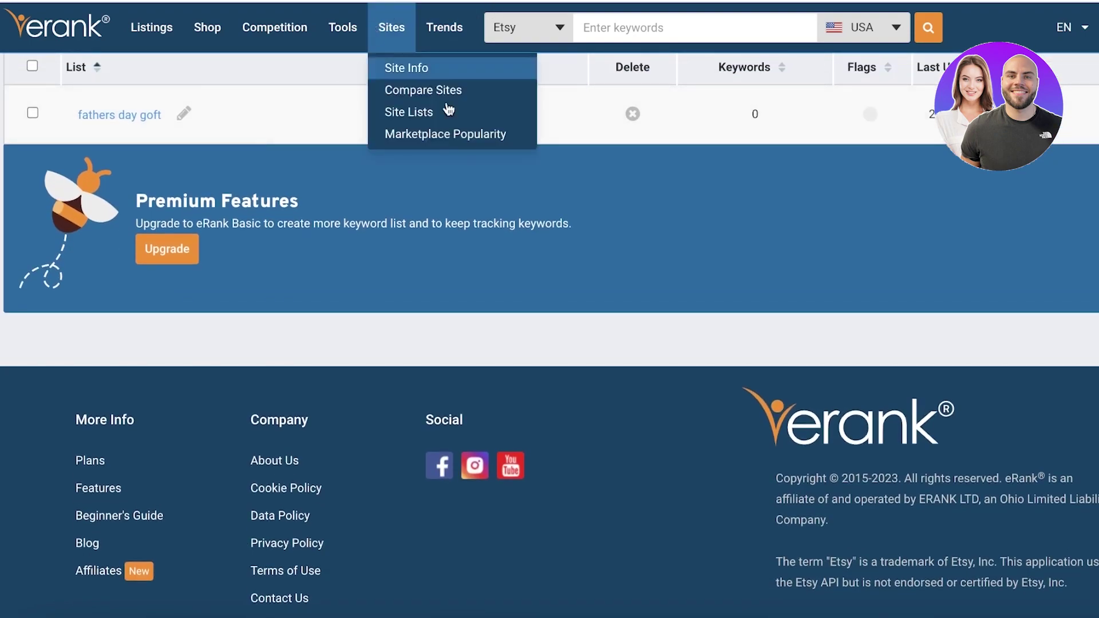
scroll(206, 213, "up", 1)
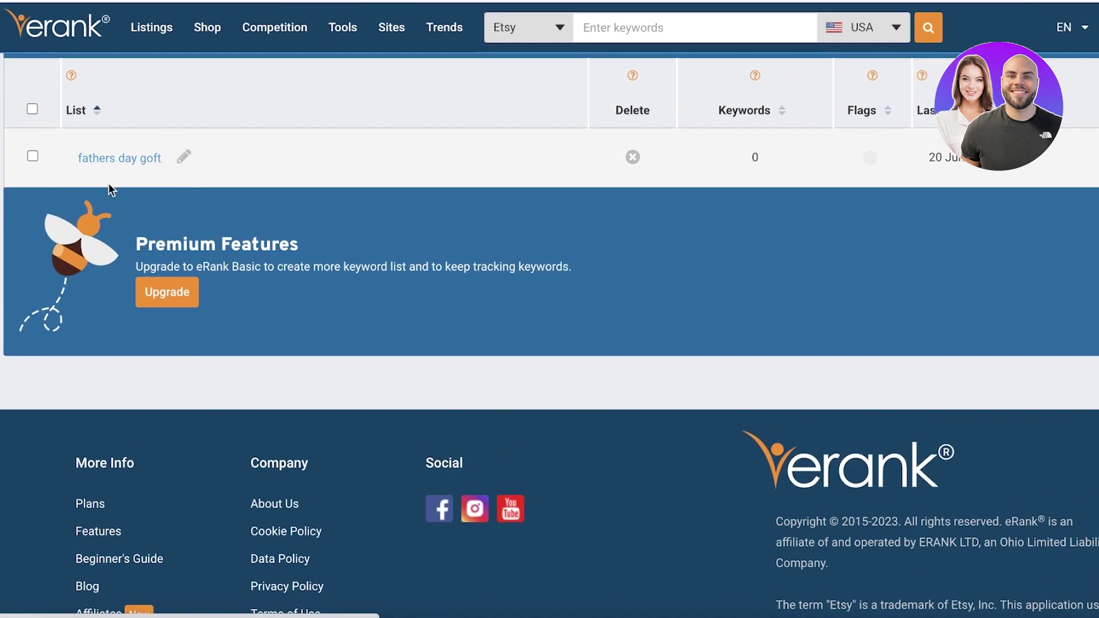
scroll(115, 195, "up", 3)
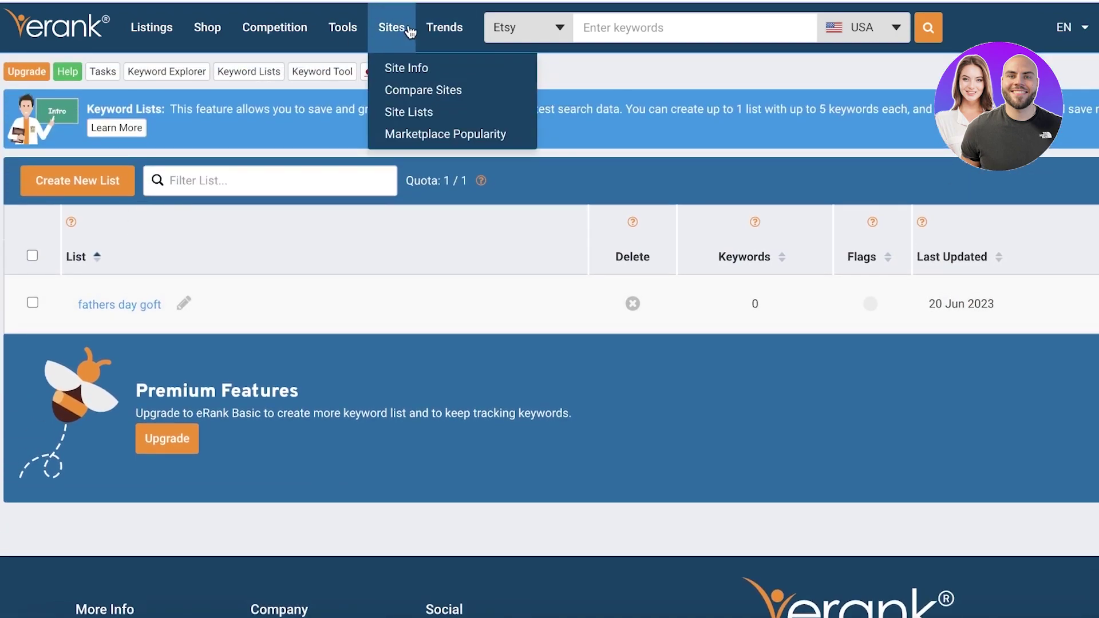
Open the Keyword Tool and run a USA search for "fathers day gift"
mouse_move(355, 27)
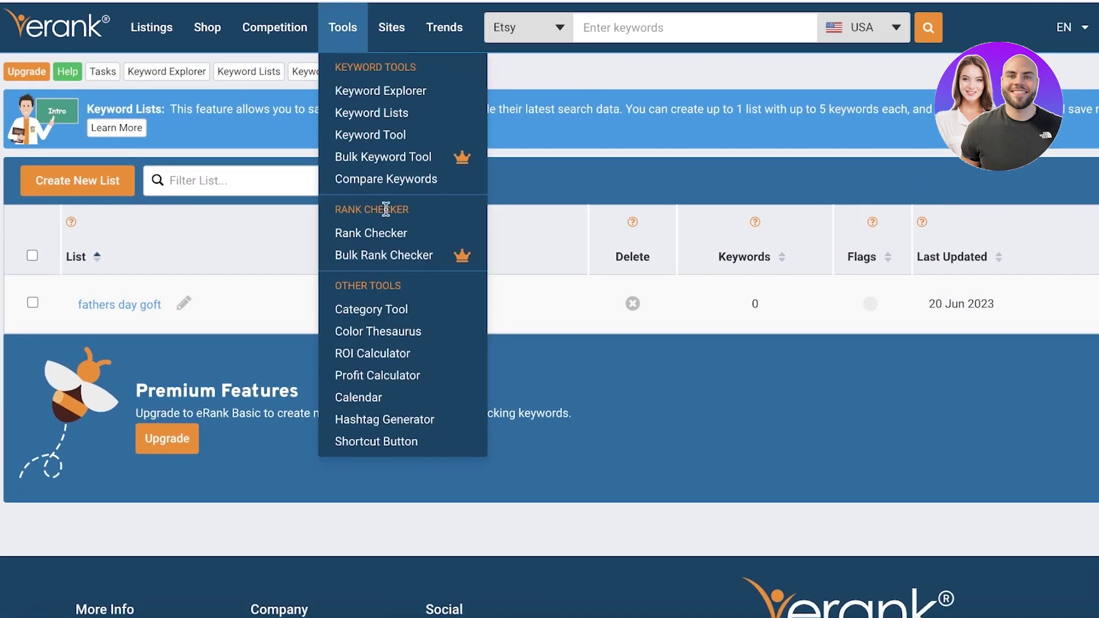
left_click(390, 137)
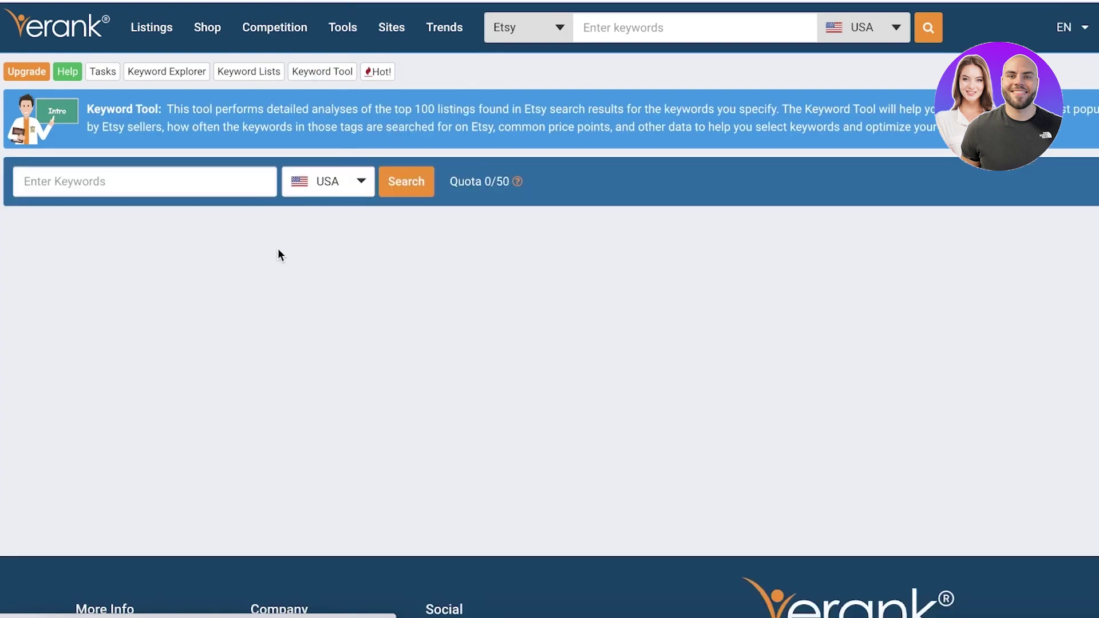
scroll(274, 248, "down", 1)
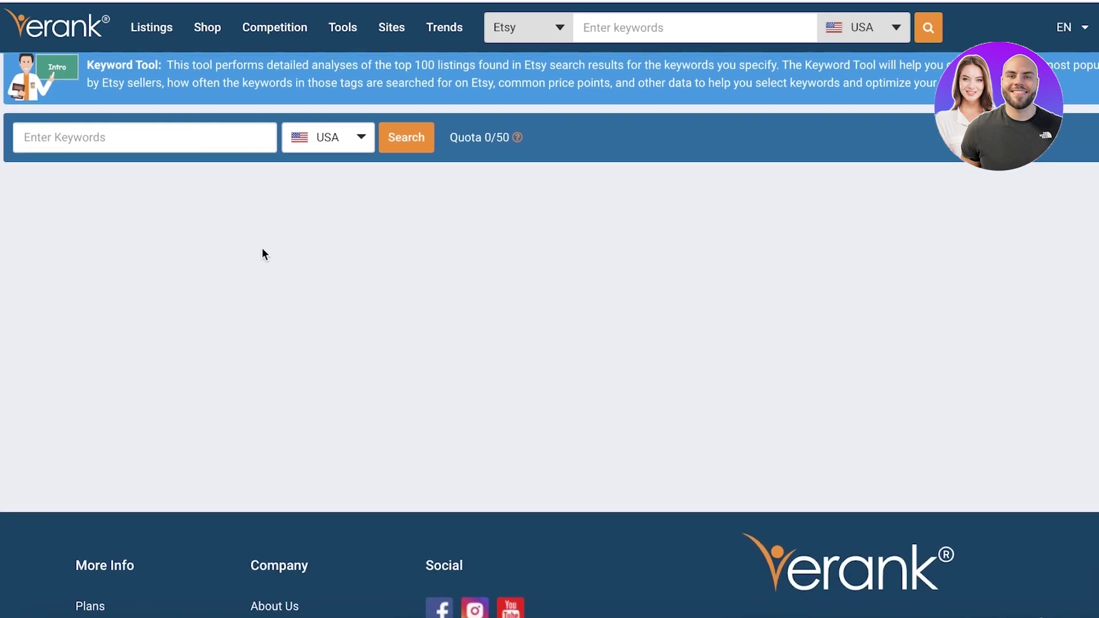
scroll(219, 220, "down", 2)
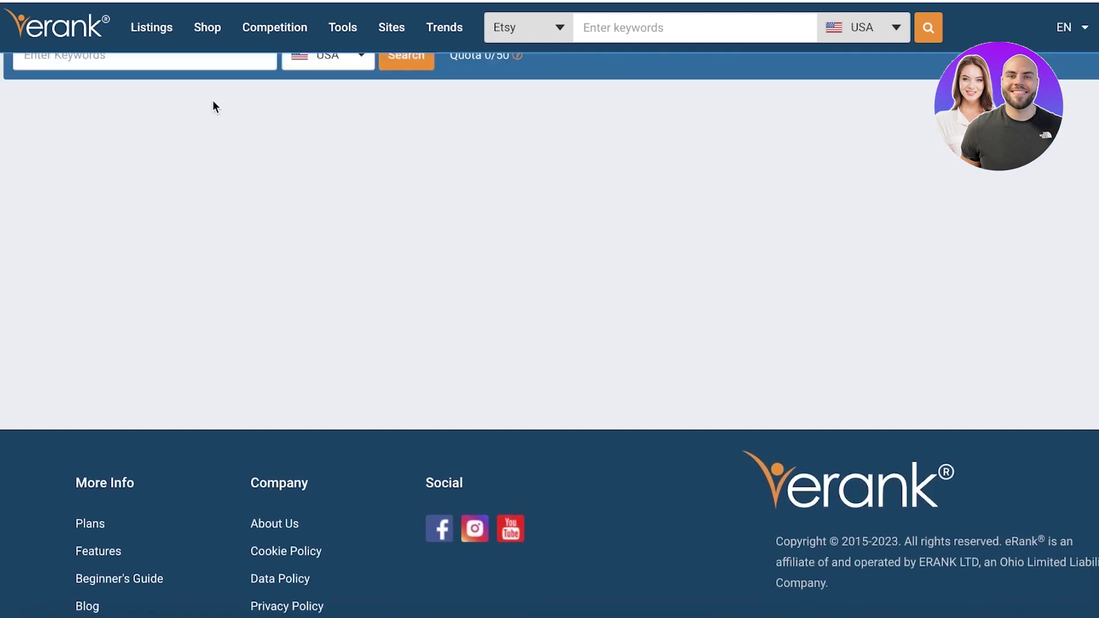
scroll(172, 181, "up", 3)
scroll(172, 181, "down", 1)
left_click(137, 150)
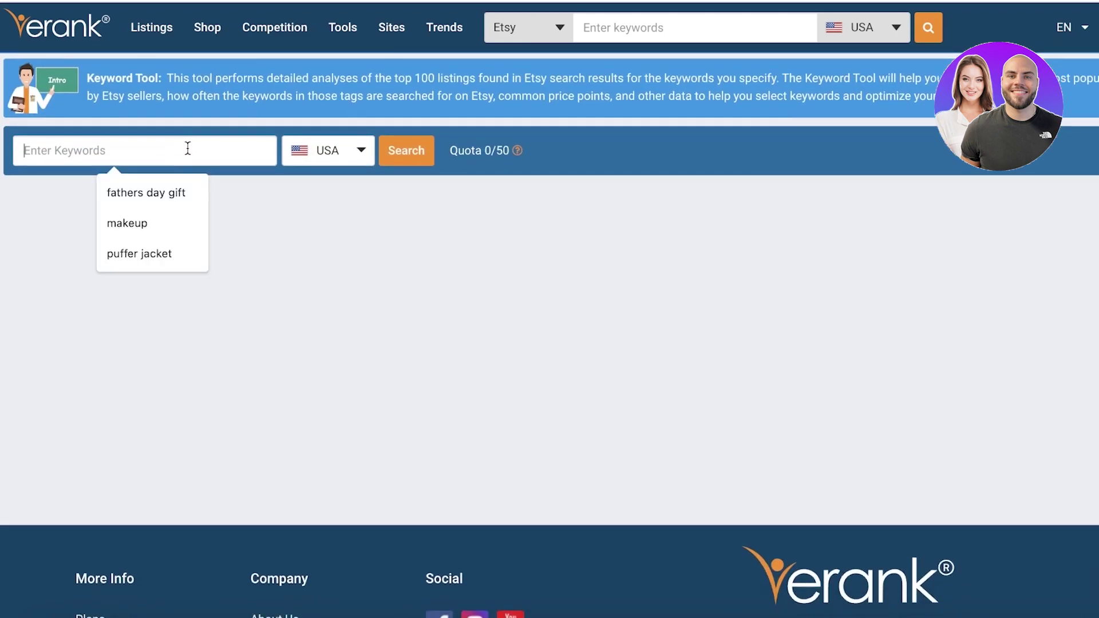
left_click(158, 198)
left_click(424, 159)
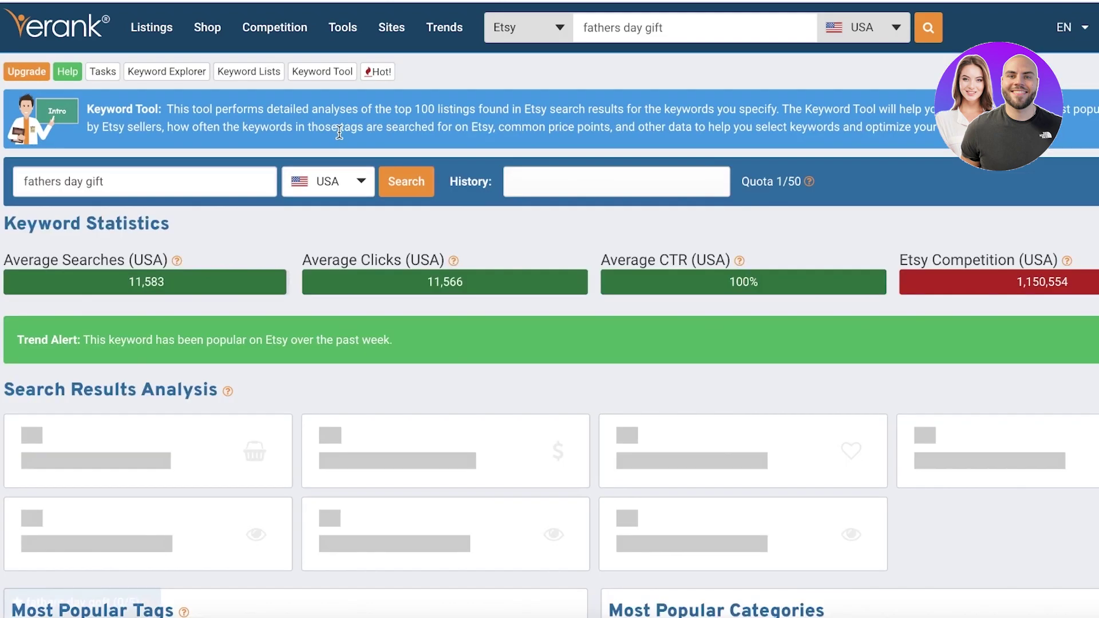
Review the keyword statistics, trend alert and search results analysis for "fathers day gift"
scroll(210, 220, "down", 2)
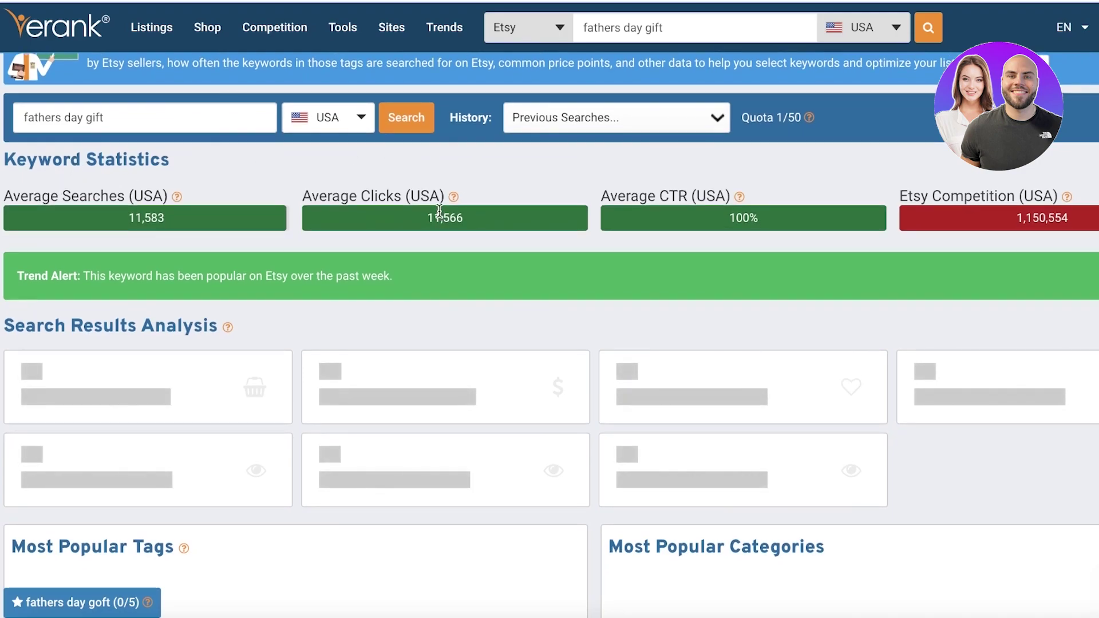
scroll(807, 212, "down", 1)
scroll(802, 207, "down", 2)
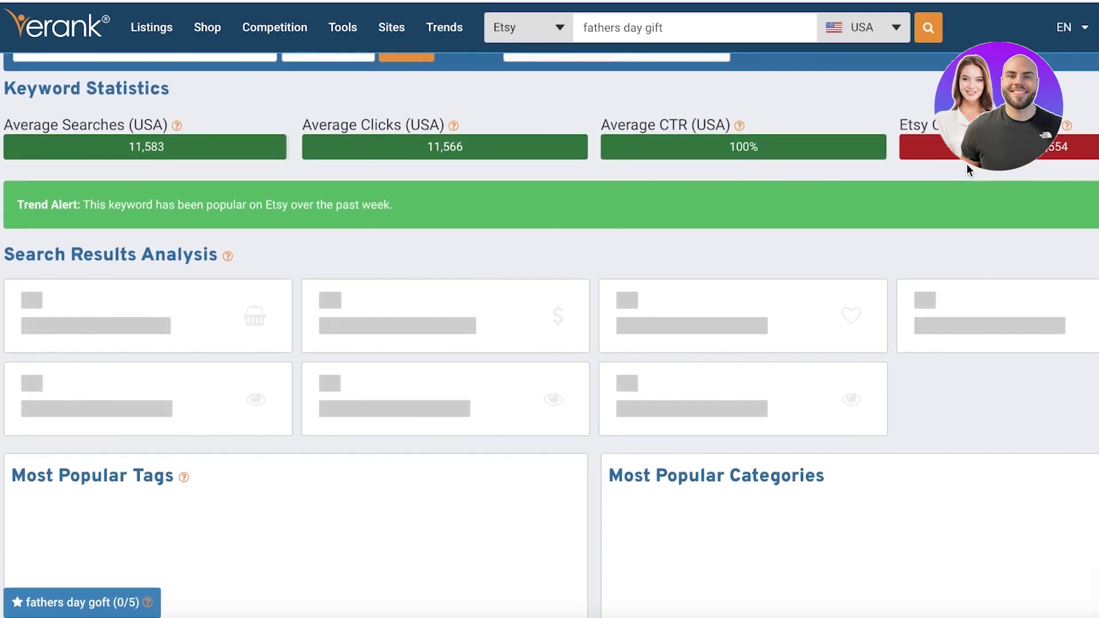
scroll(469, 238, "down", 7)
scroll(345, 221, "up", 9)
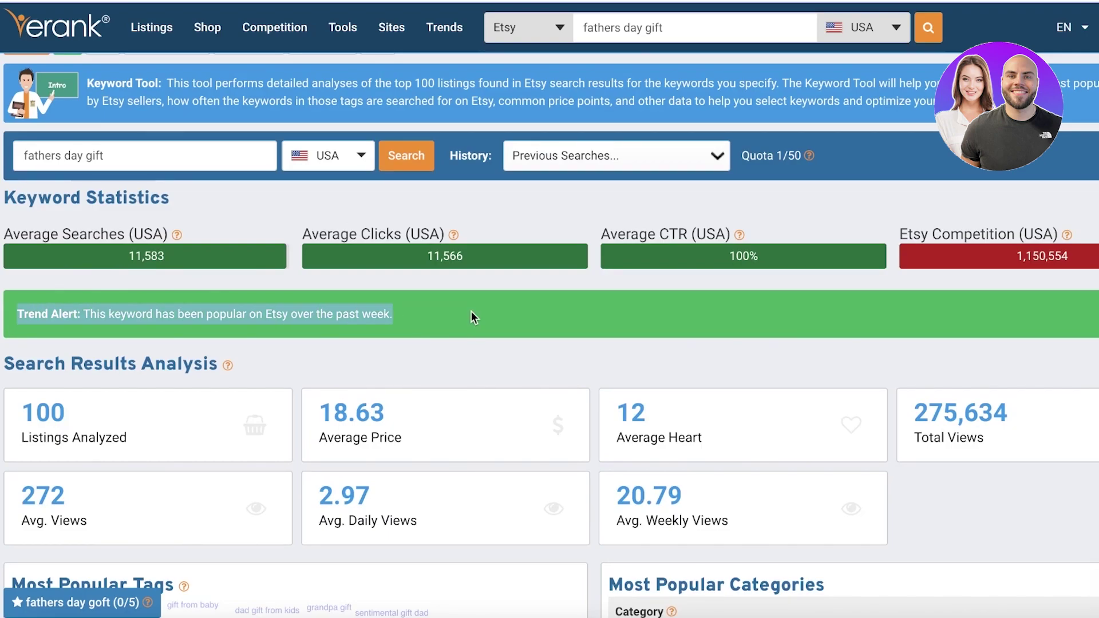
scroll(472, 314, "down", 7)
scroll(473, 319, "up", 3)
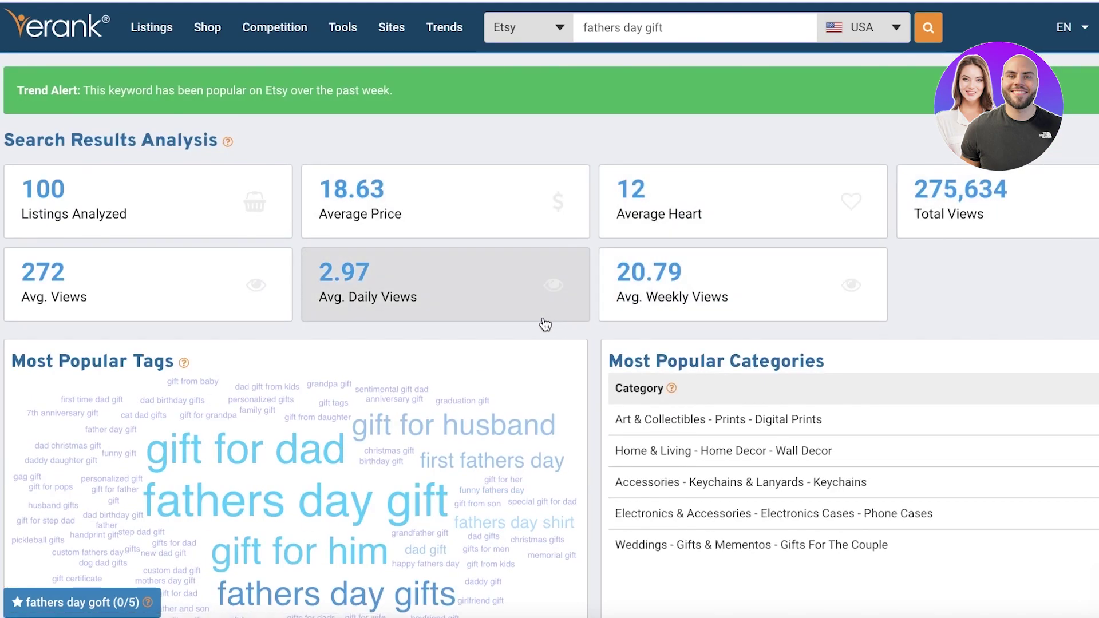
Look through the most popular tags, the most popular categories and the keyword ideas for "fathers day gift"
scroll(429, 325, "down", 8)
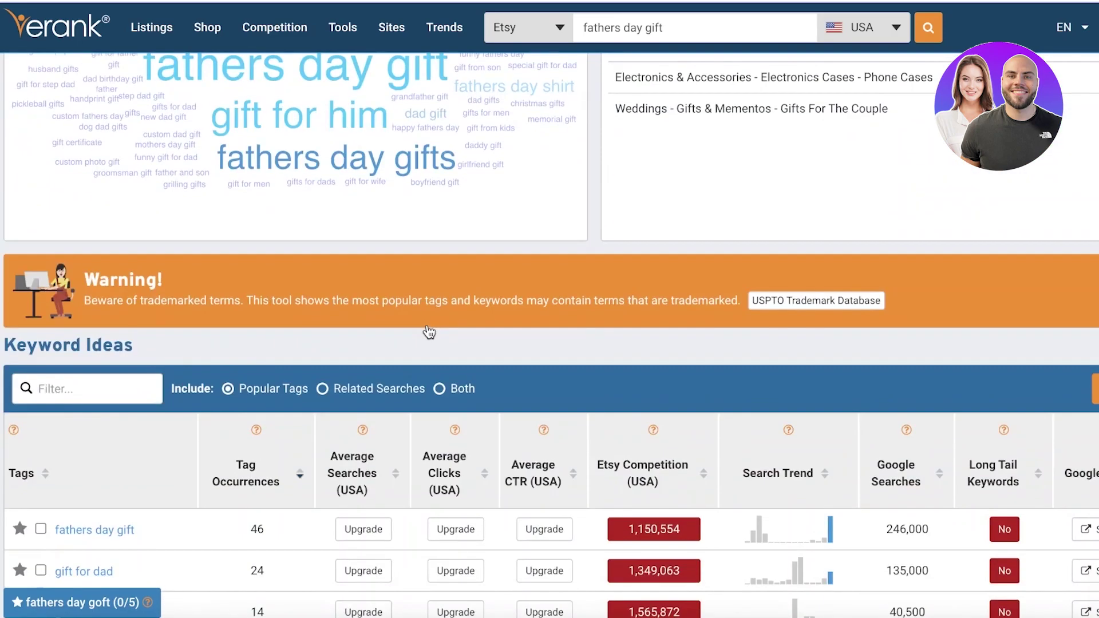
scroll(427, 327, "up", 8)
scroll(266, 281, "down", 4)
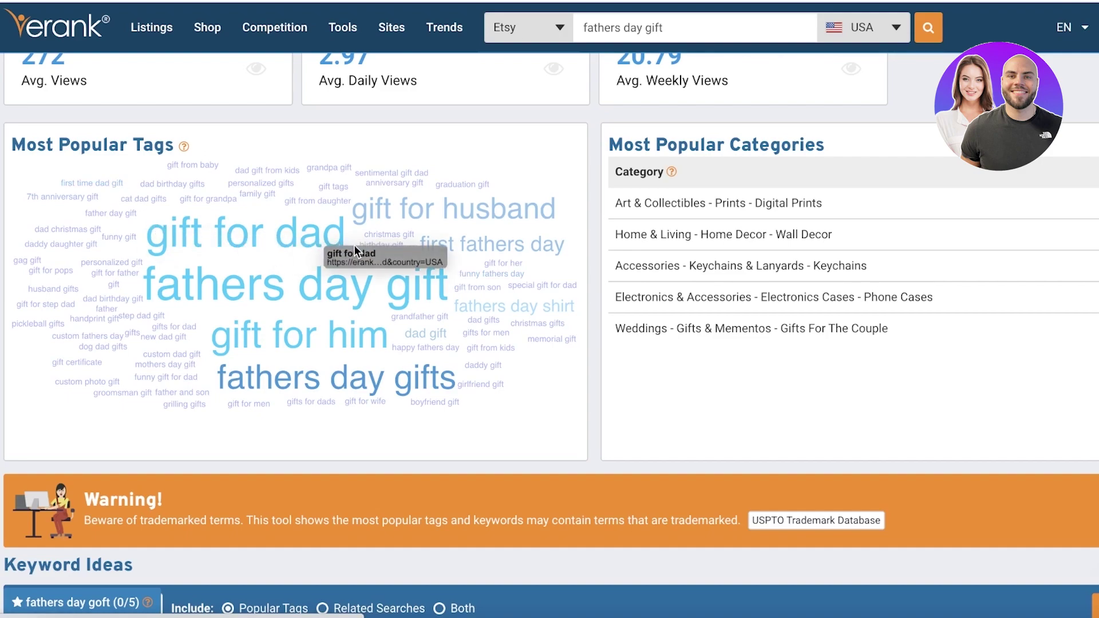
scroll(300, 312, "down", 5)
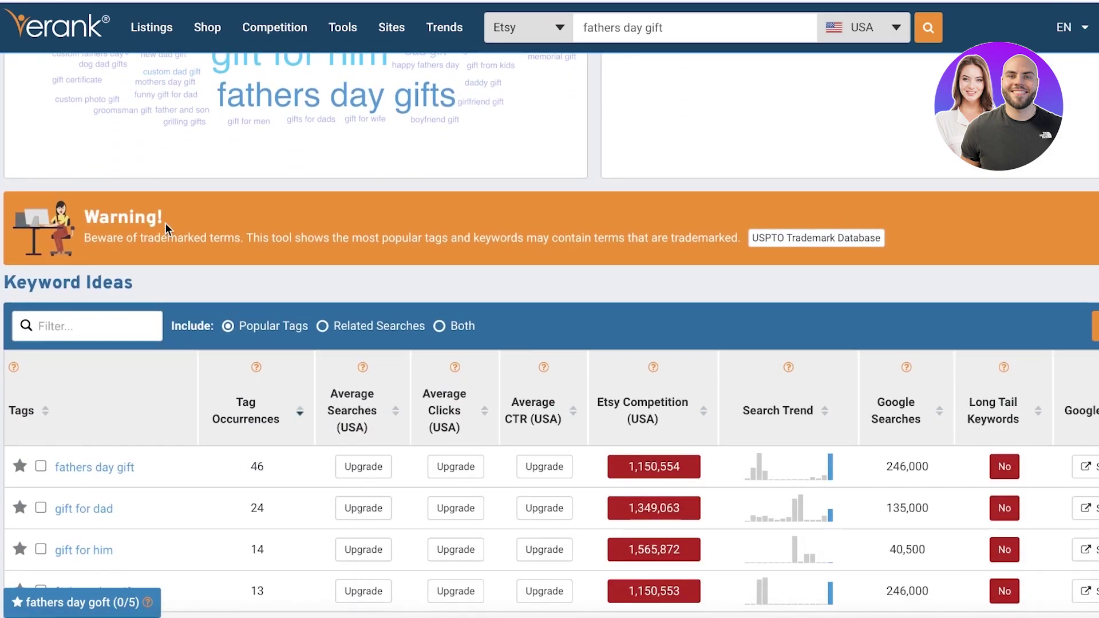
scroll(166, 223, "down", 10)
Check which marketplaces the keyword search offers besides Etsy, leaving the selection on Etsy
left_click(560, 30)
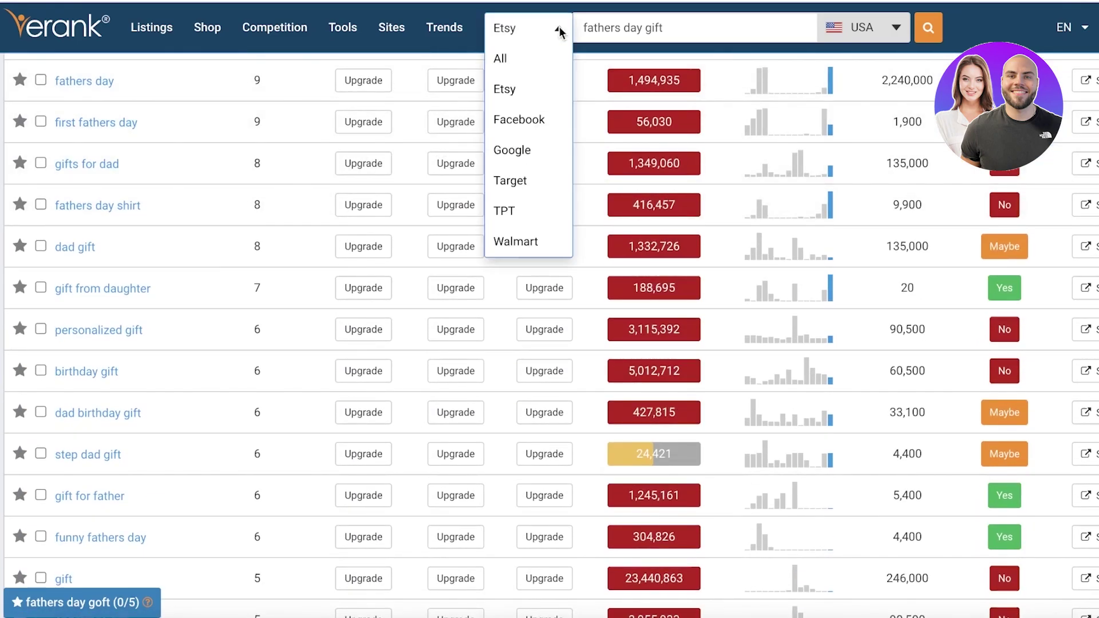
mouse_move(470, 87)
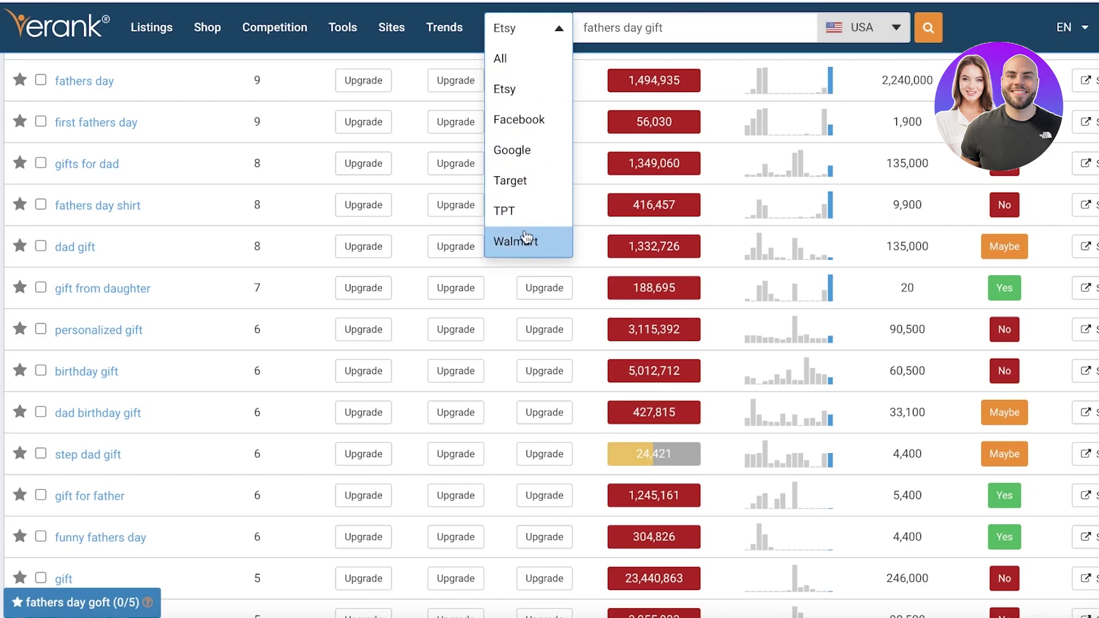
left_click(560, 30)
mouse_move(240, 56)
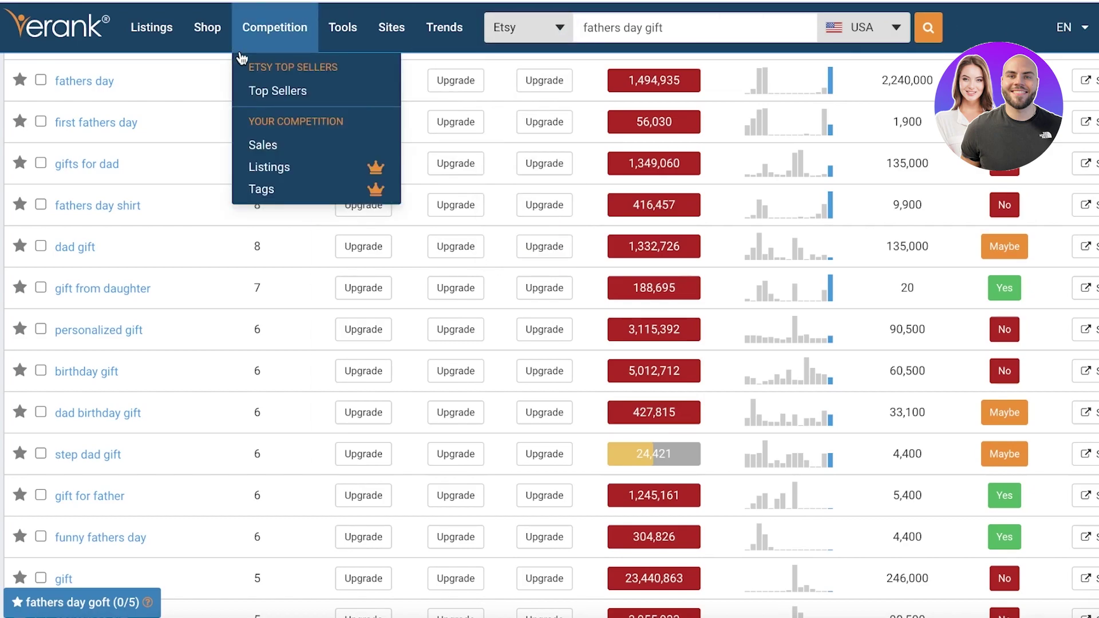
Examine the keyword ideas table, comparing tag occurrences, Etsy competition and the monthly search trend of "fathers day gift"
scroll(631, 221, "down", 2)
scroll(751, 236, "up", 13)
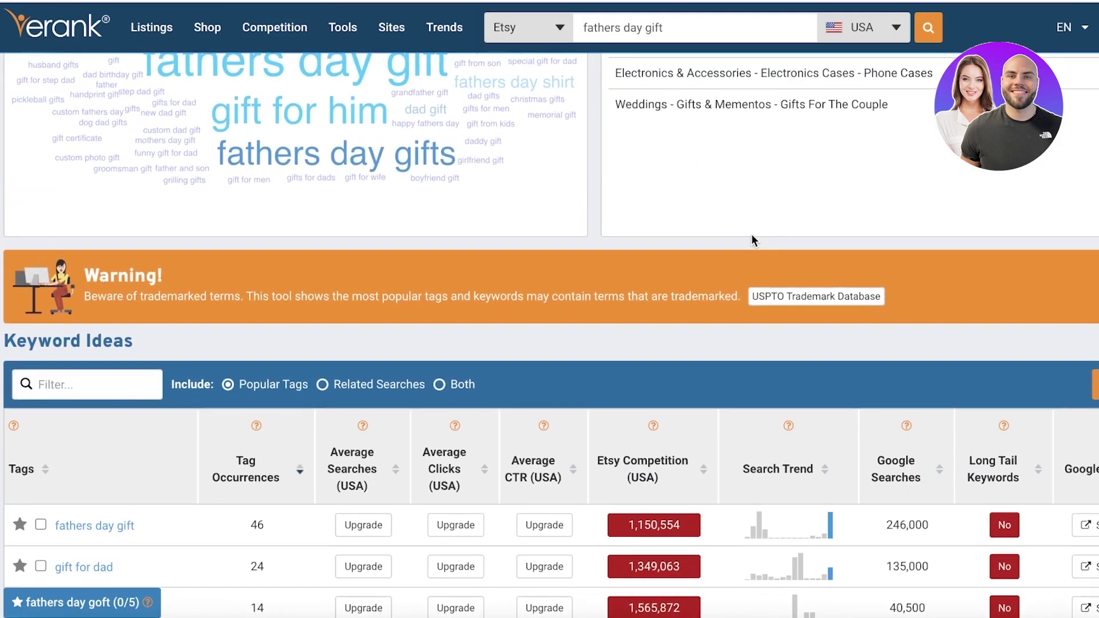
scroll(751, 237, "down", 8)
scroll(724, 200, "up", 7)
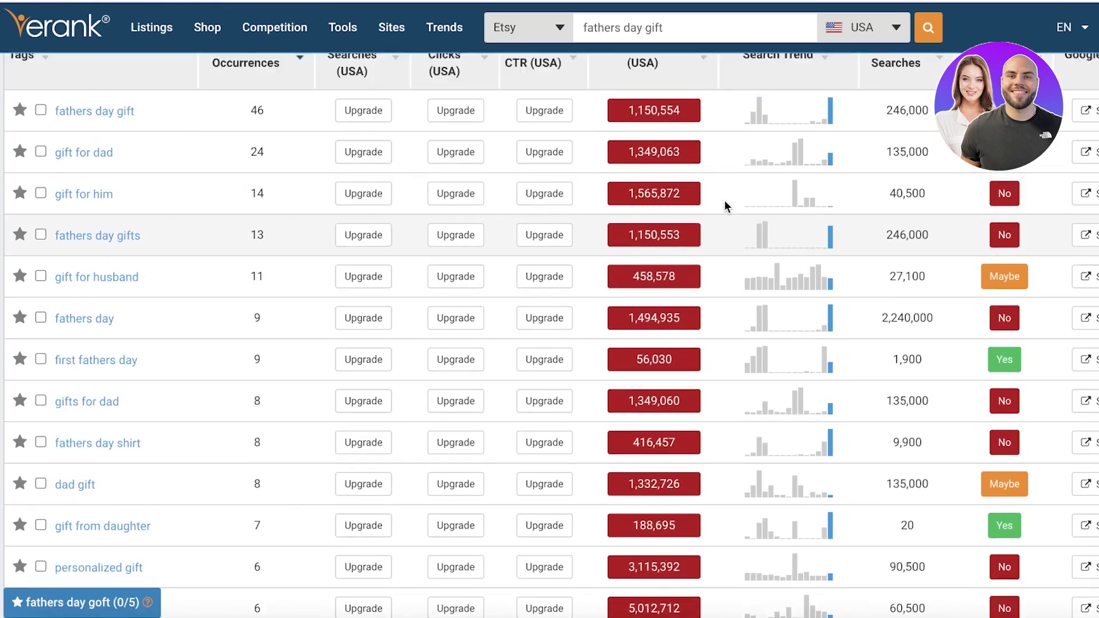
scroll(727, 208, "down", 6)
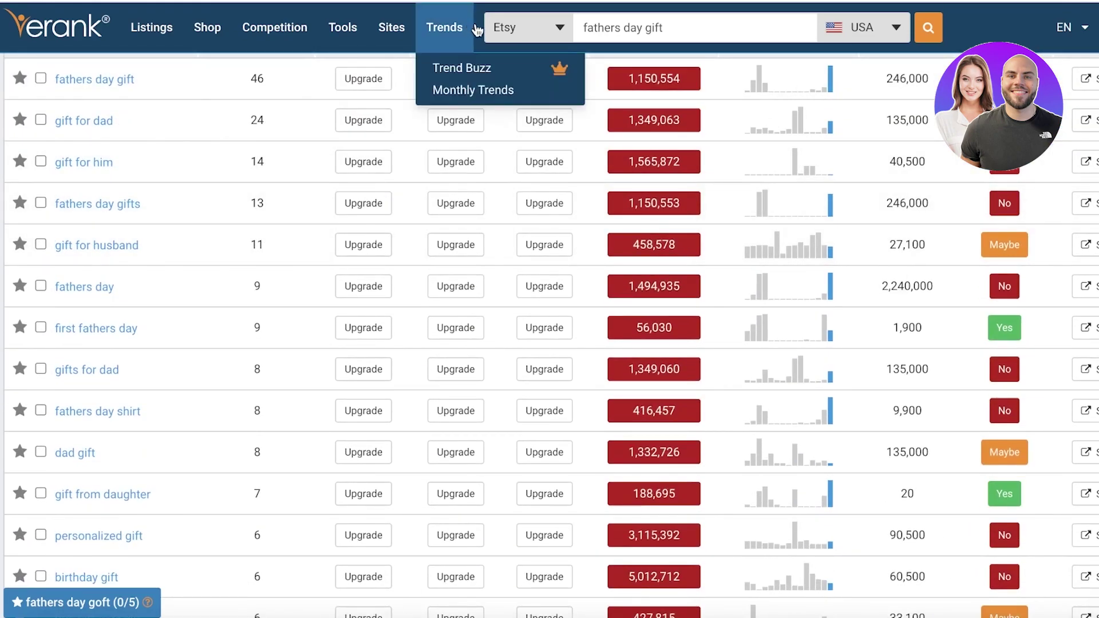
scroll(825, 142, "up", 1)
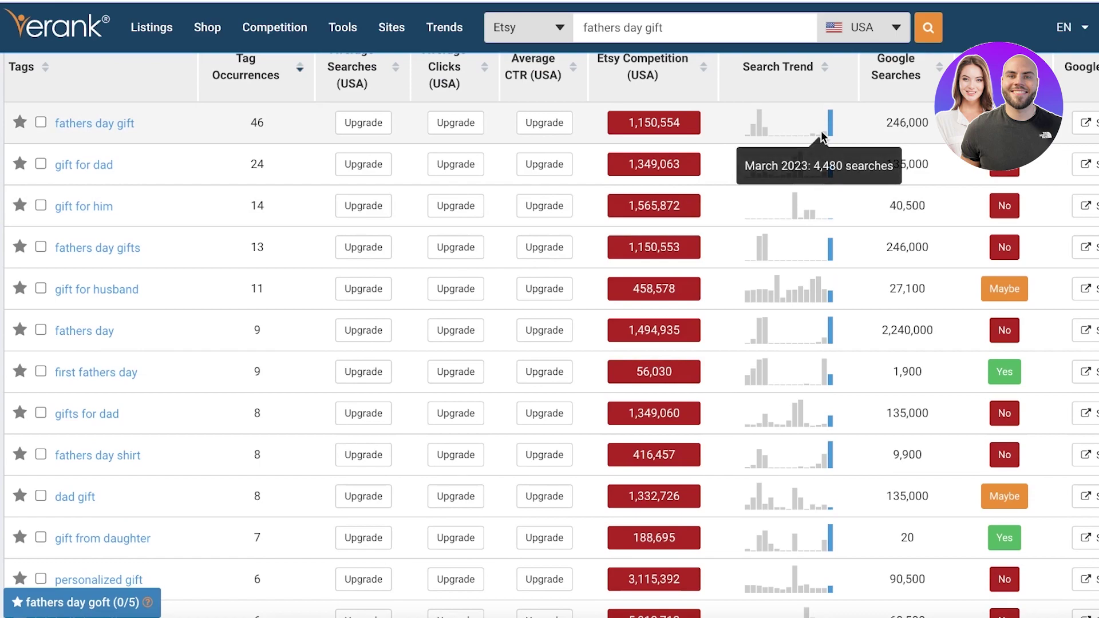
scroll(827, 146, "up", 1)
mouse_move(473, 17)
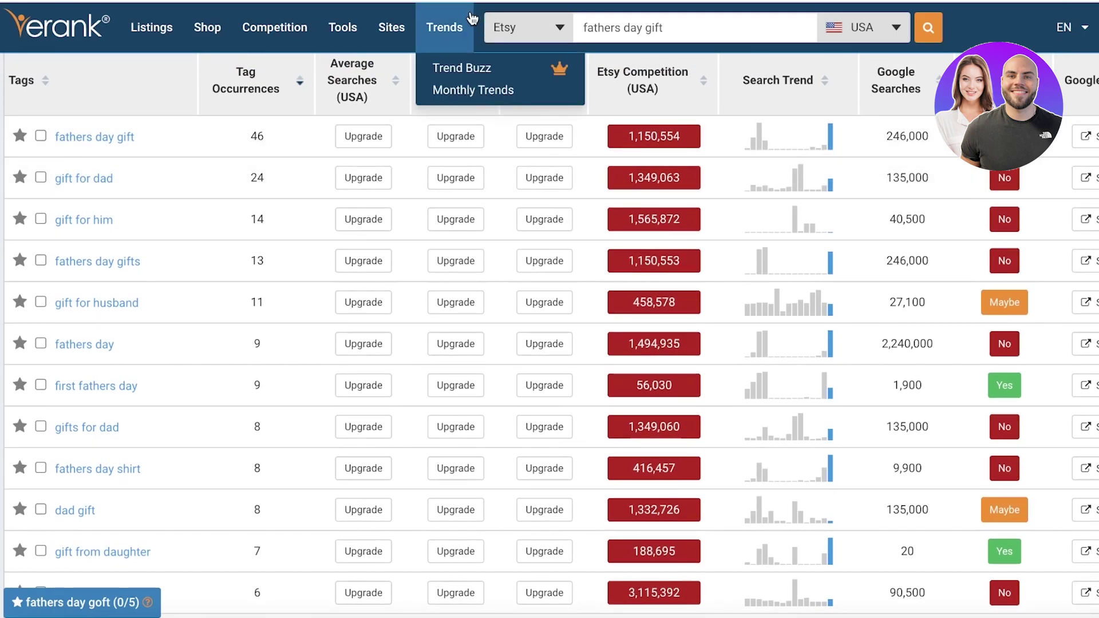
scroll(476, 271, "up", 6)
scroll(476, 272, "down", 6)
scroll(466, 241, "up", 7)
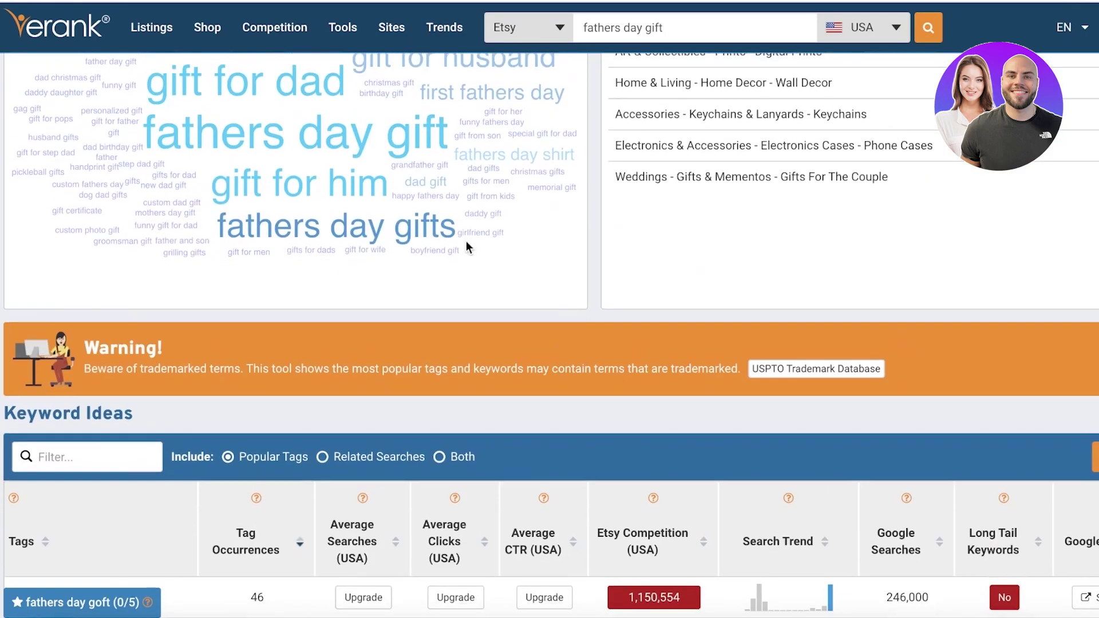
Look through the keyword ideas list for "fathers day gift", comparing related tags by Etsy competition, search trend and long-tail rating
scroll(466, 246, "down", 5)
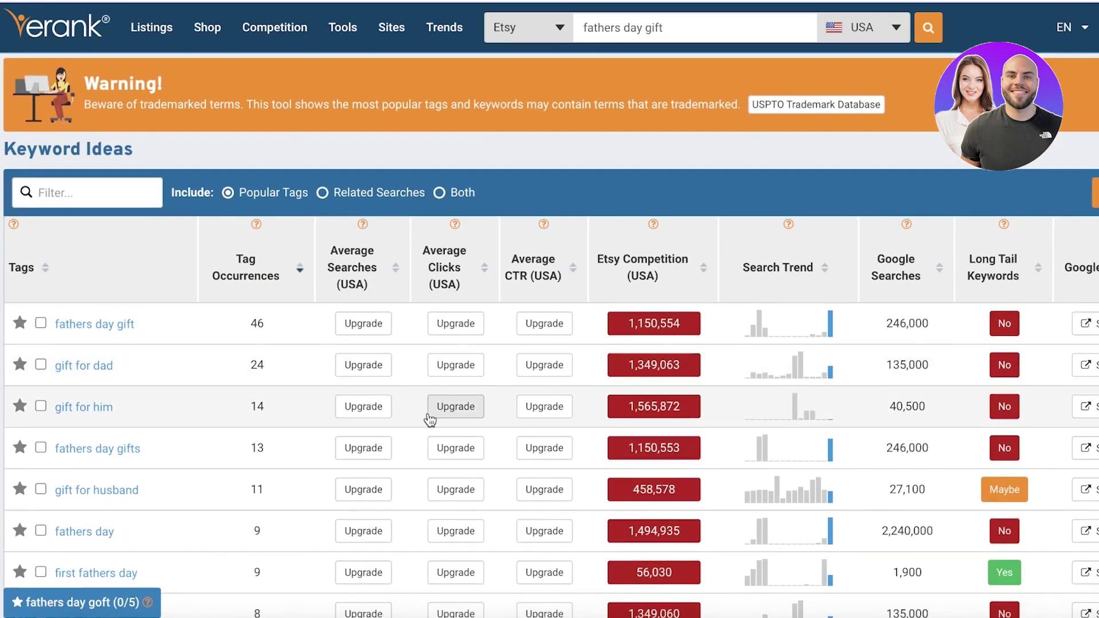
scroll(431, 409, "down", 2)
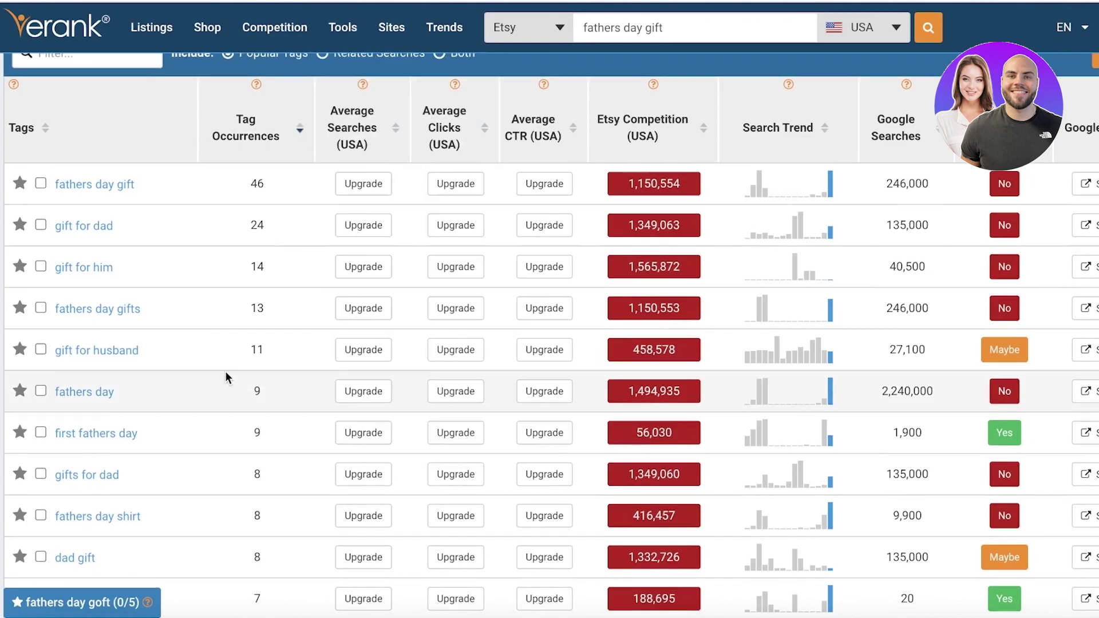
scroll(234, 321, "down", 10)
scroll(132, 450, "down", 3)
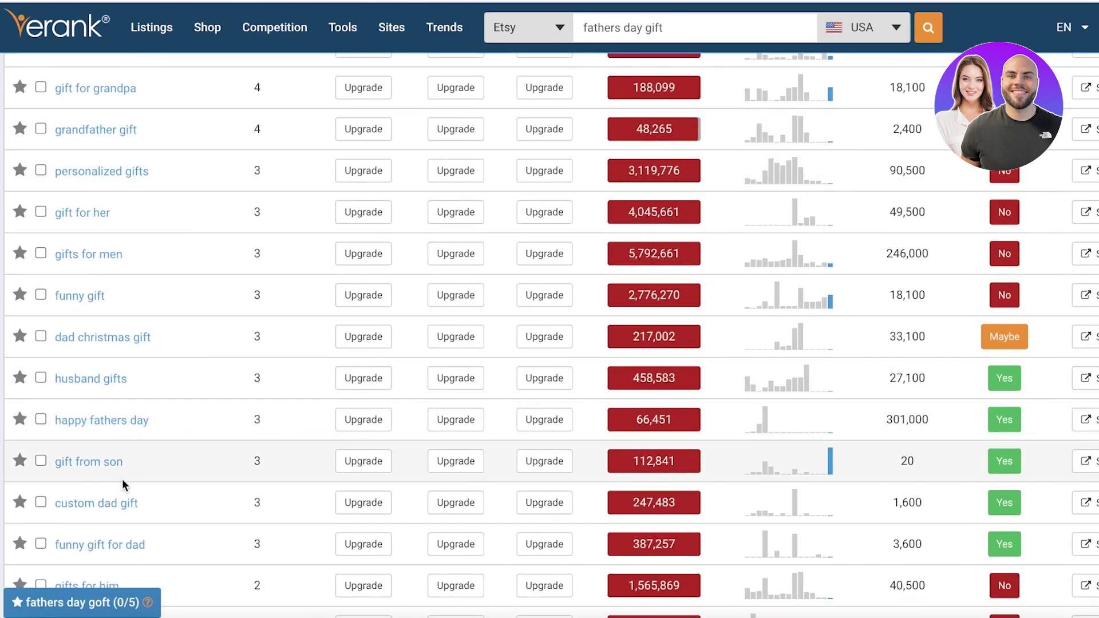
scroll(59, 486, "up", 15)
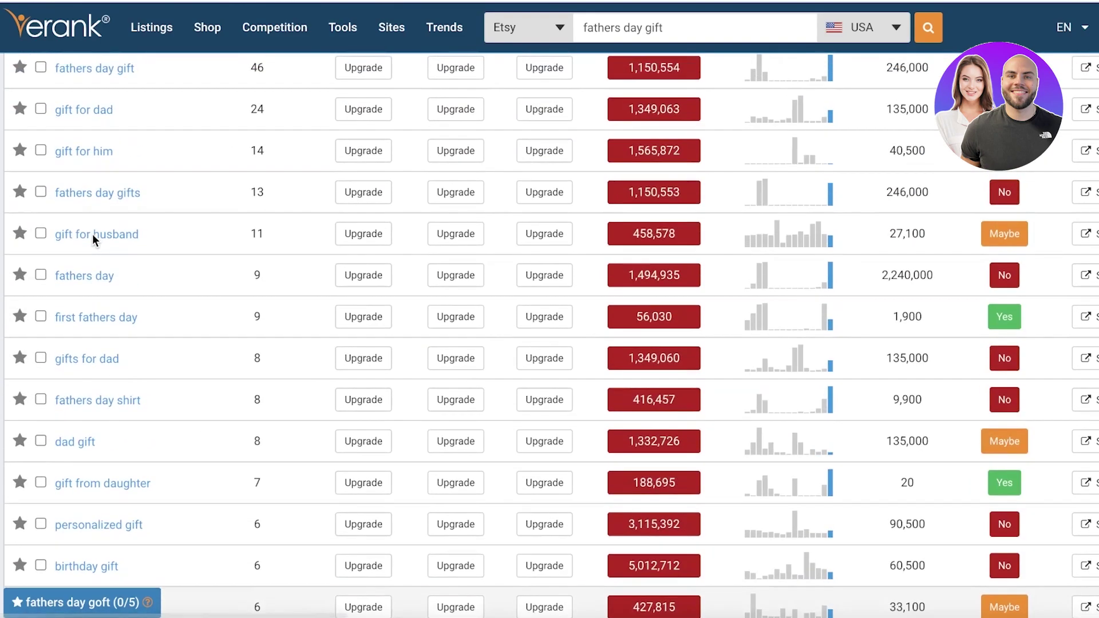
scroll(98, 236, "up", 3)
scroll(101, 238, "down", 12)
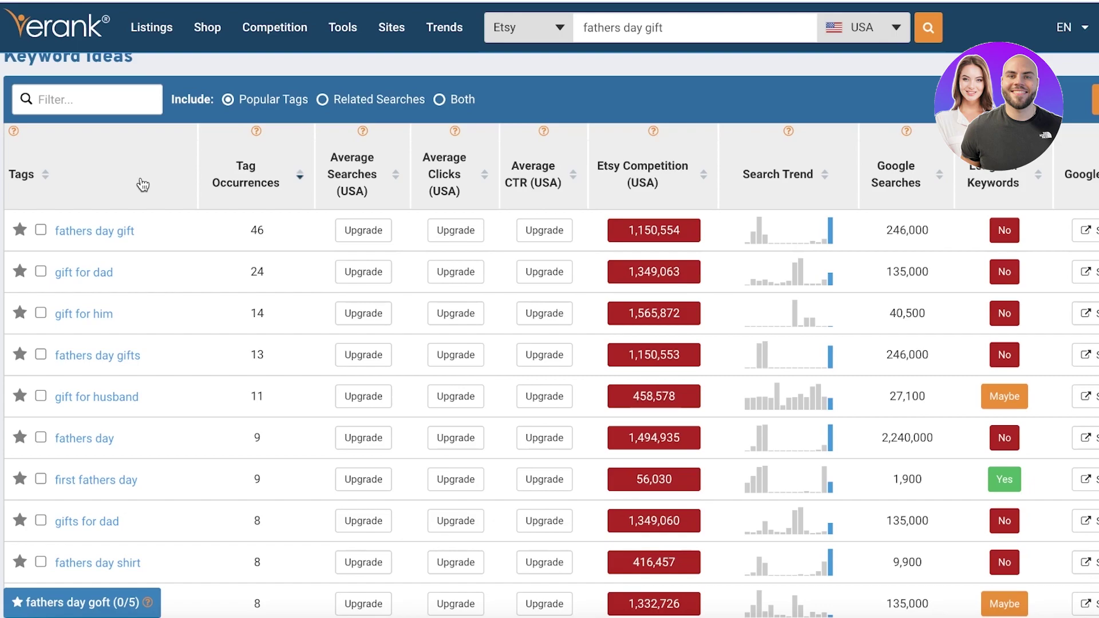
scroll(132, 229, "down", 20)
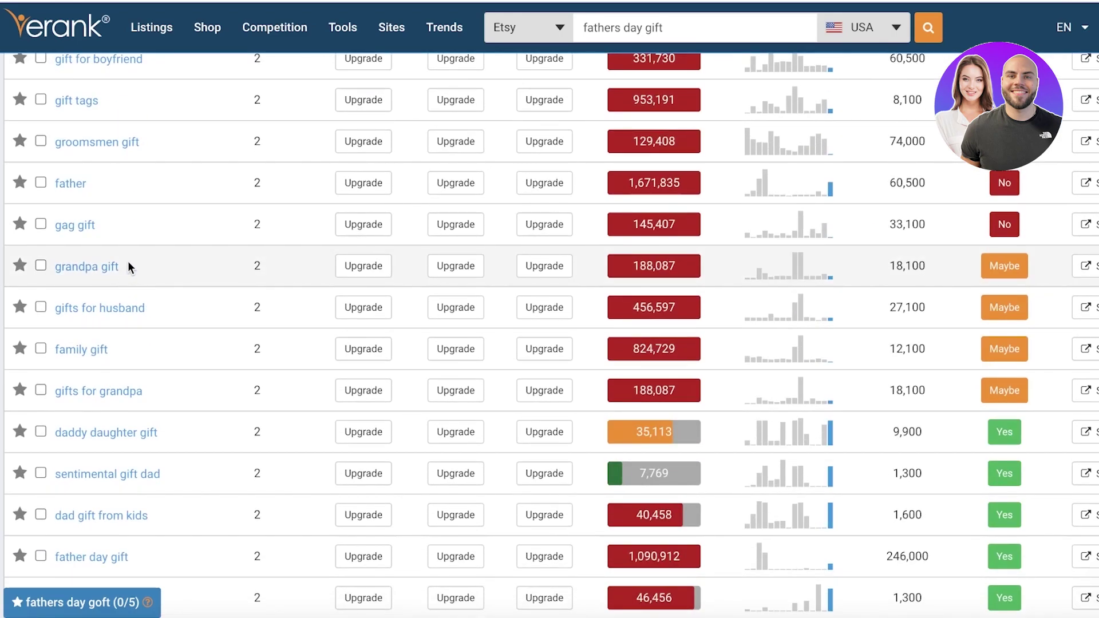
scroll(149, 235, "up", 15)
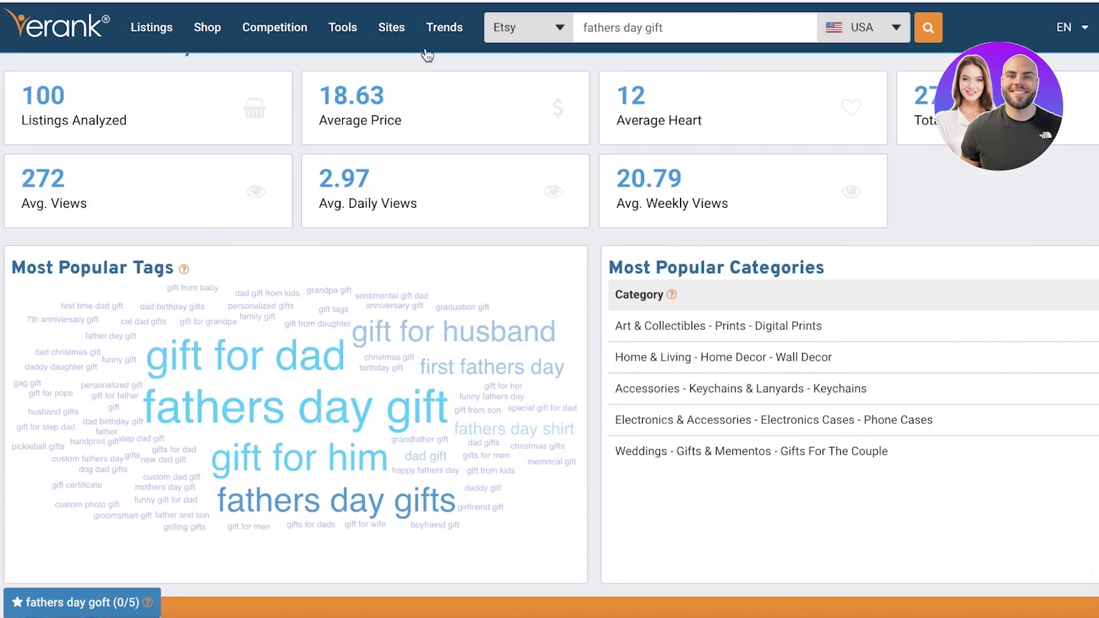
Open Trend Buzz and look over the most popular Etsy search terms and their trend graphs across all categories
mouse_move(428, 43)
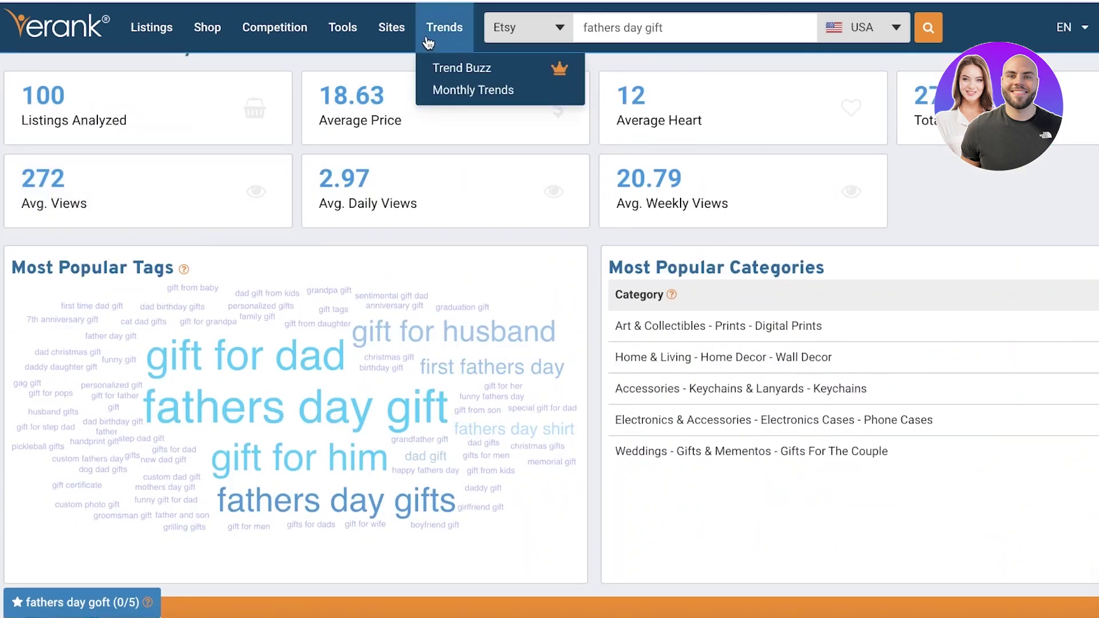
left_click(454, 64)
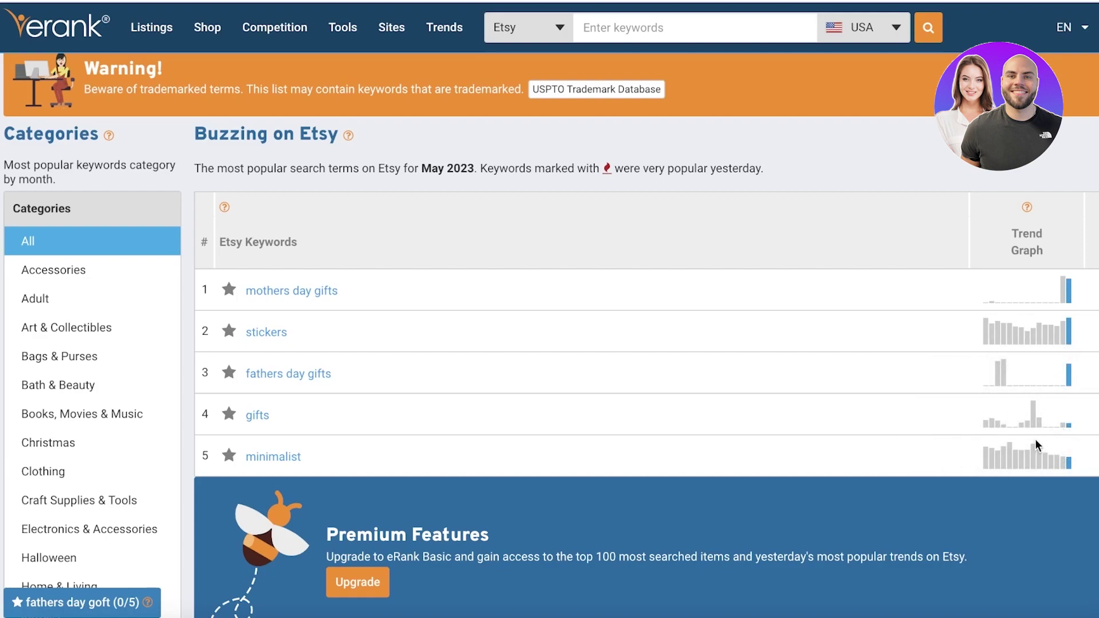
scroll(1063, 441, "down", 2)
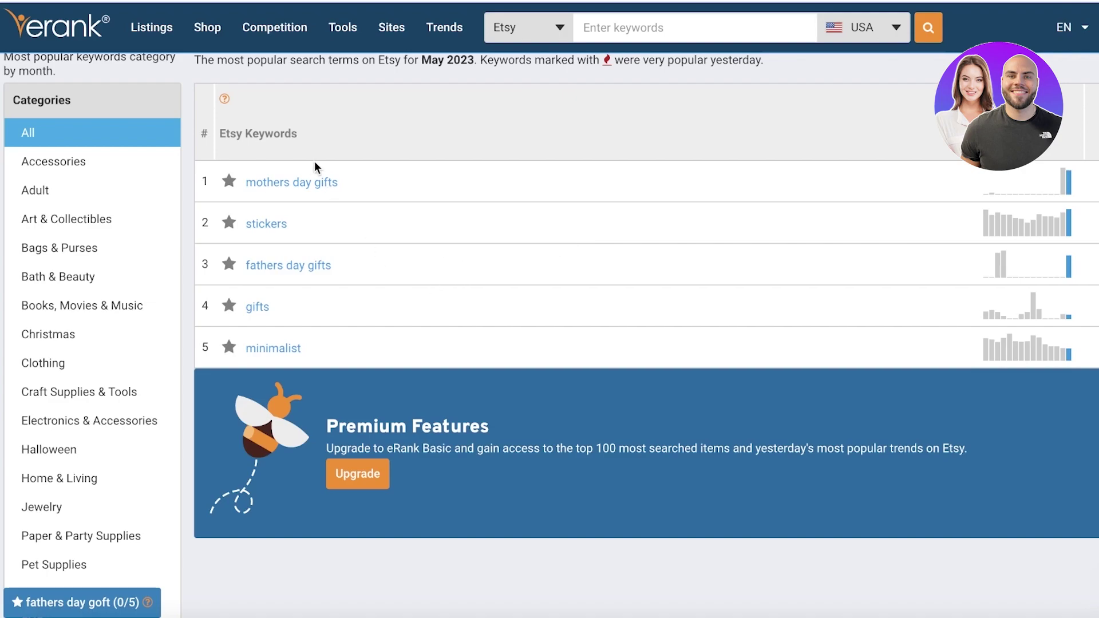
Review the statistics and search results analysis for the trending keyword "minimalist" and return to the dashboard
left_click(275, 350)
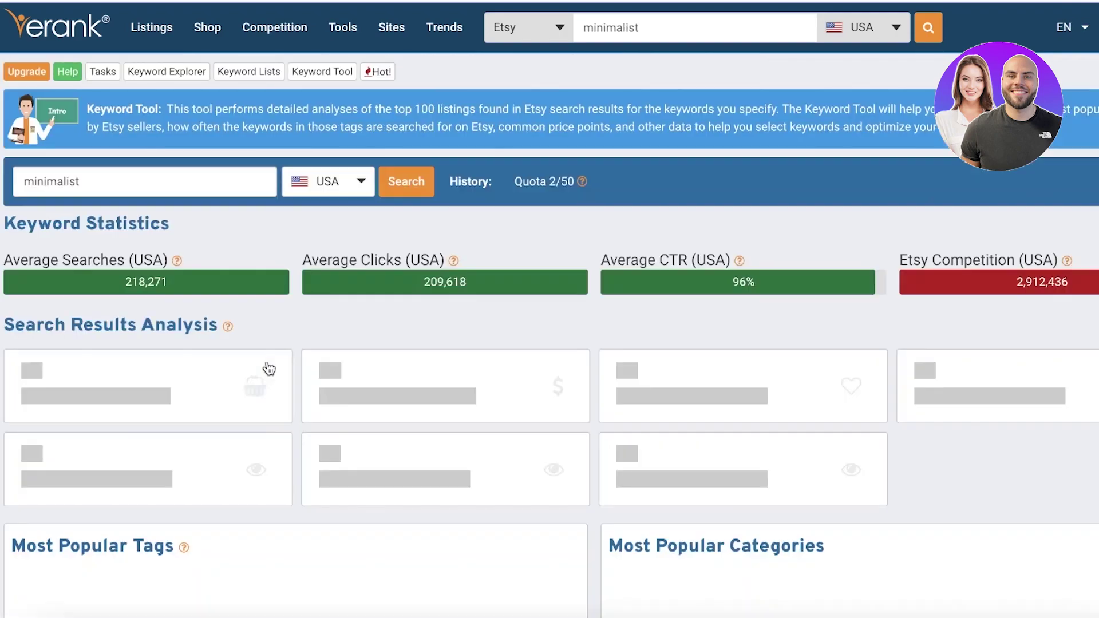
scroll(266, 361, "down", 8)
scroll(264, 358, "up", 8)
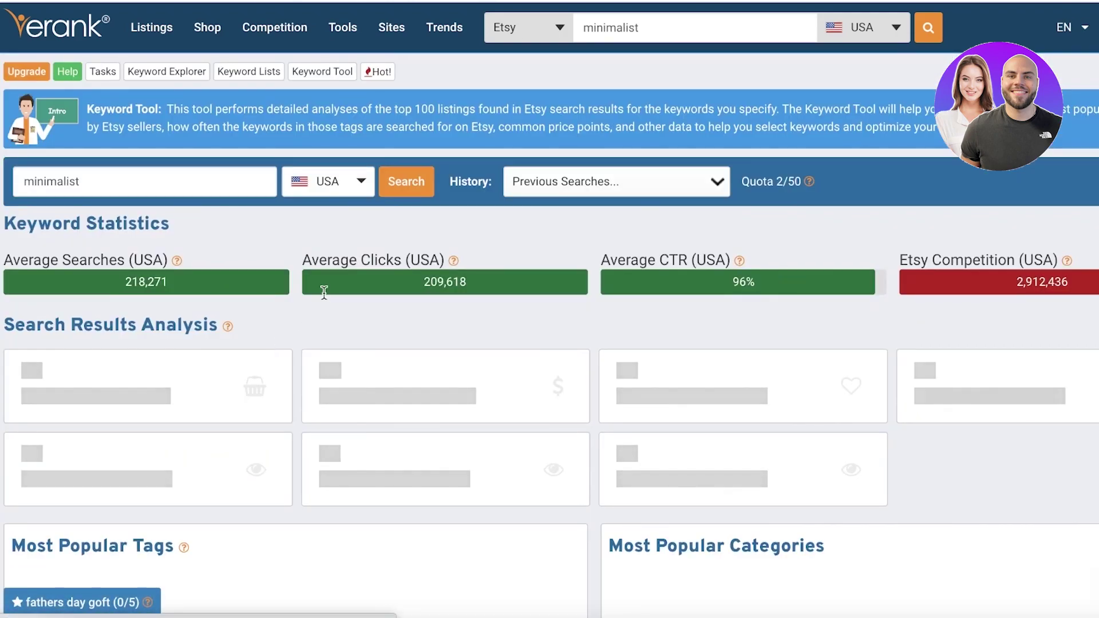
scroll(325, 300, "down", 5)
scroll(421, 311, "up", 3)
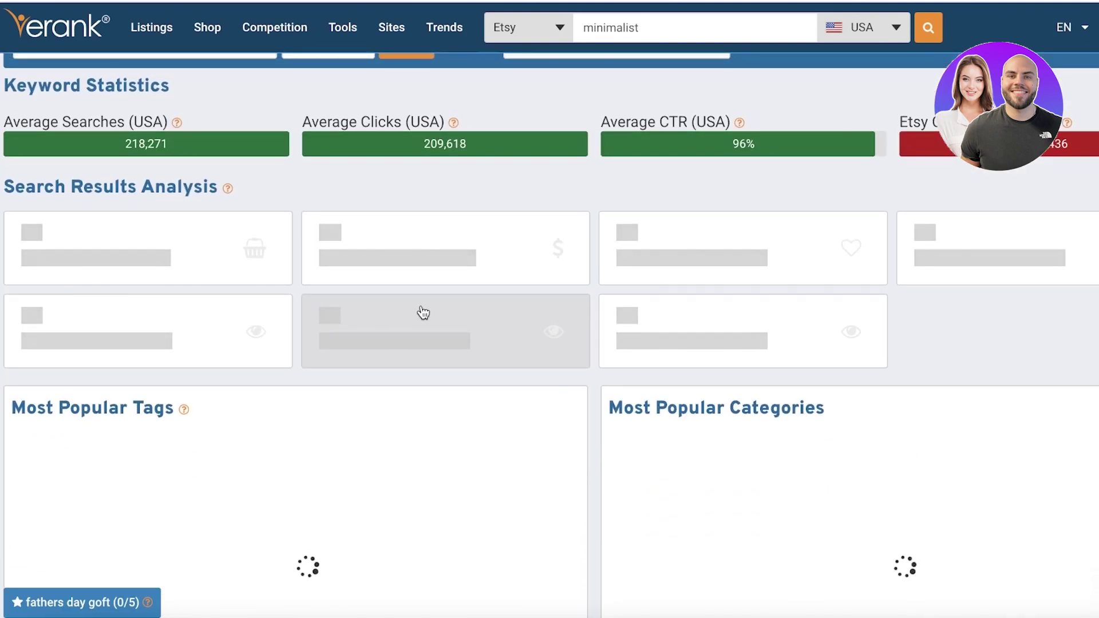
scroll(424, 315, "down", 1)
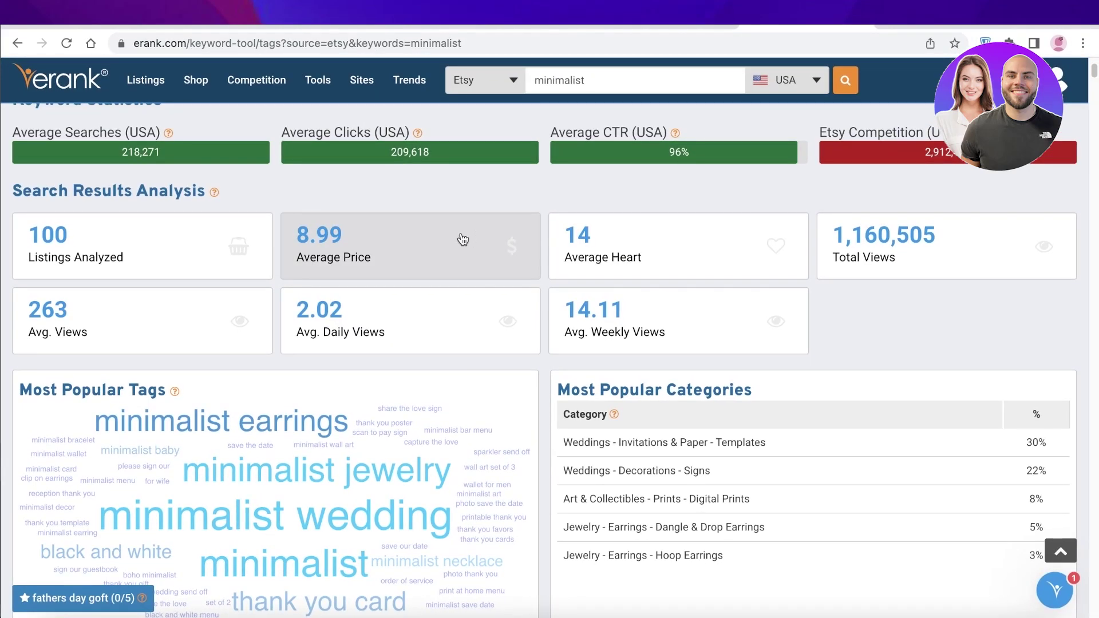
left_click(69, 88)
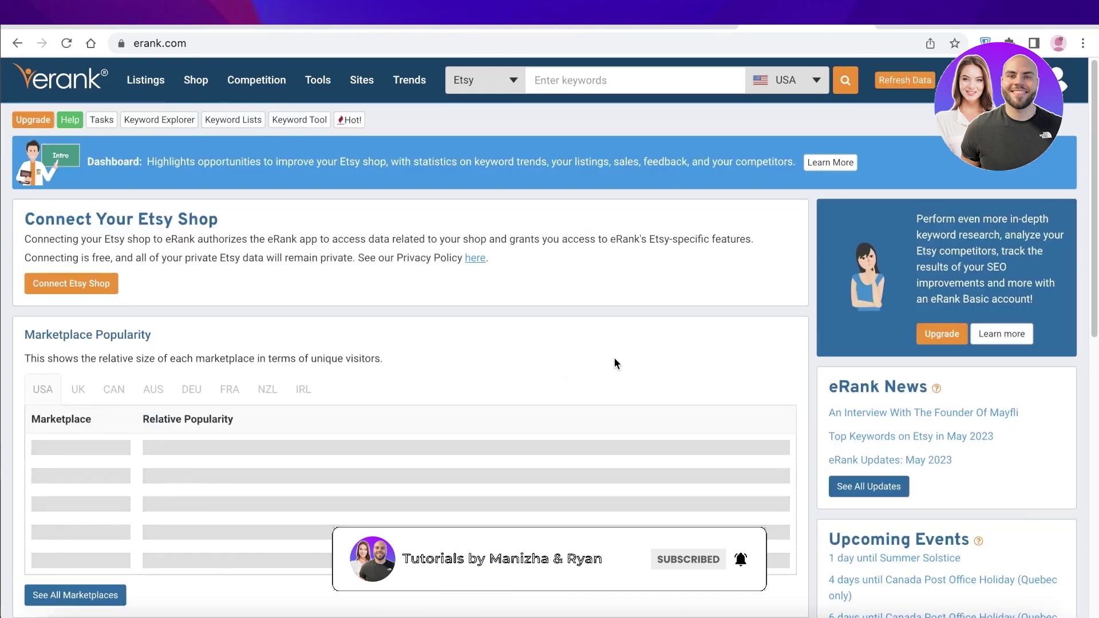